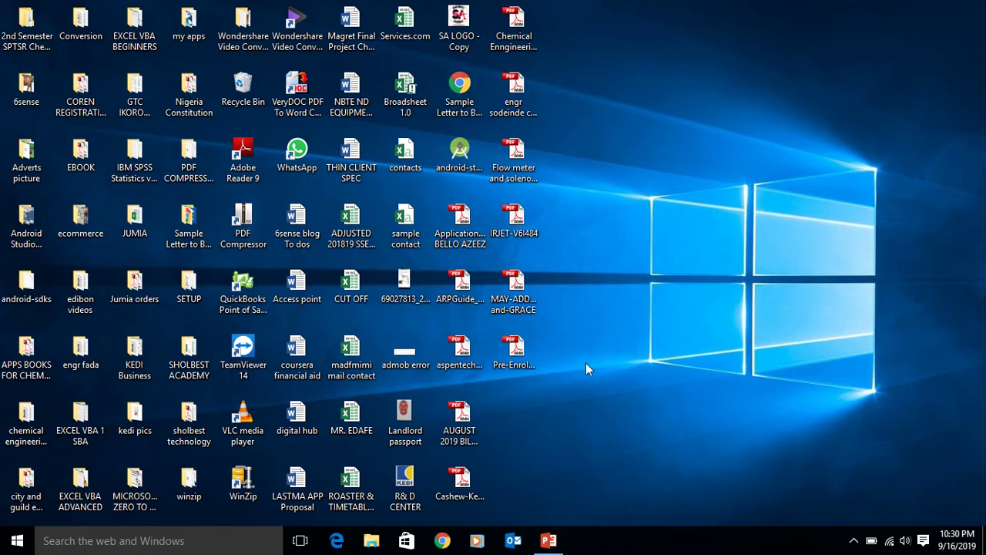
left_click(185, 541)
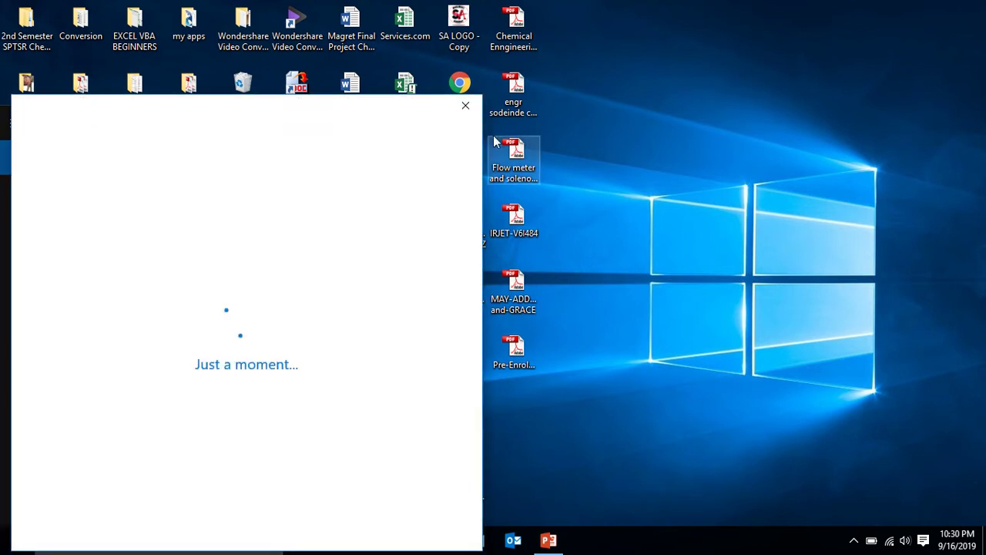
left_click(465, 105)
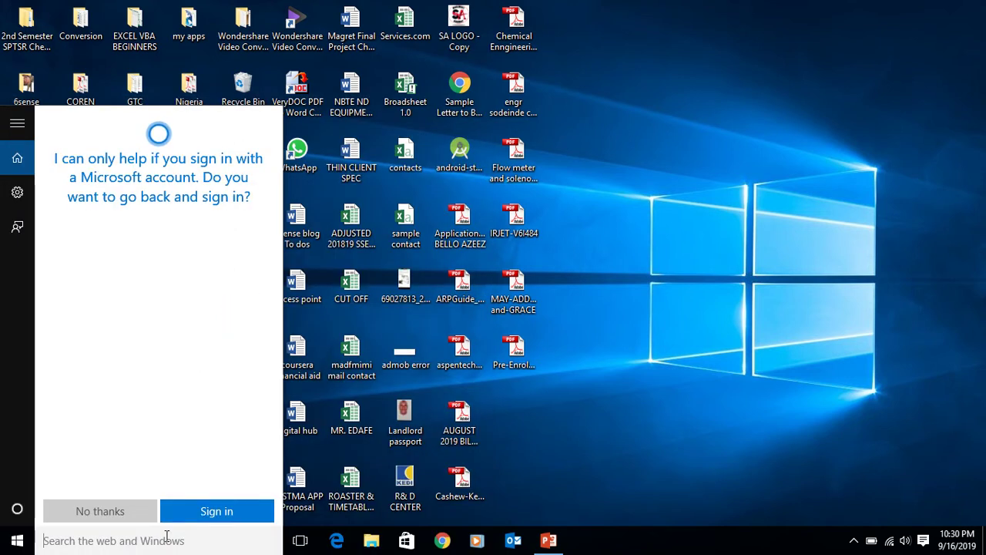
left_click(533, 397)
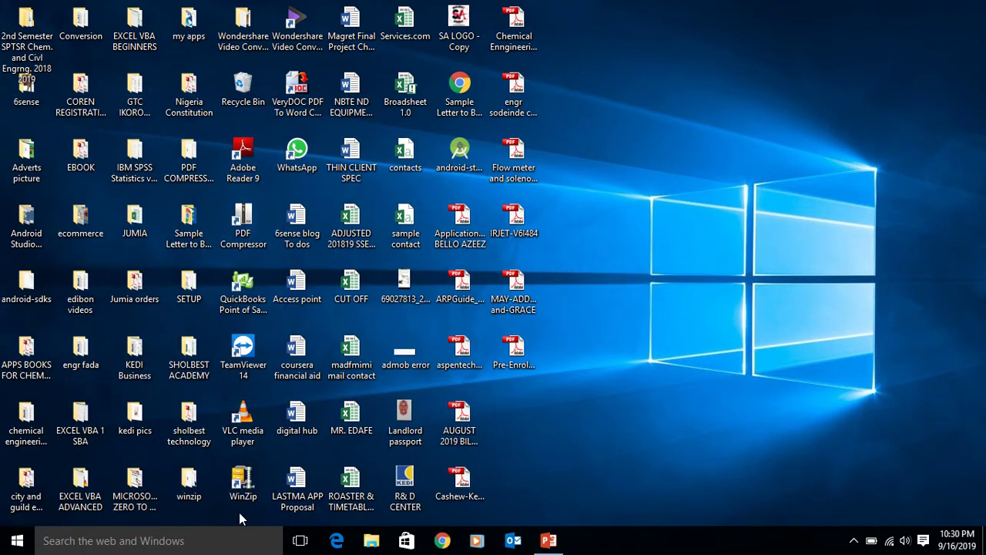
Step: Search Windows for "excel", launch Excel, dismiss the account sign-in window, and create a blank workbook
left_click(178, 543)
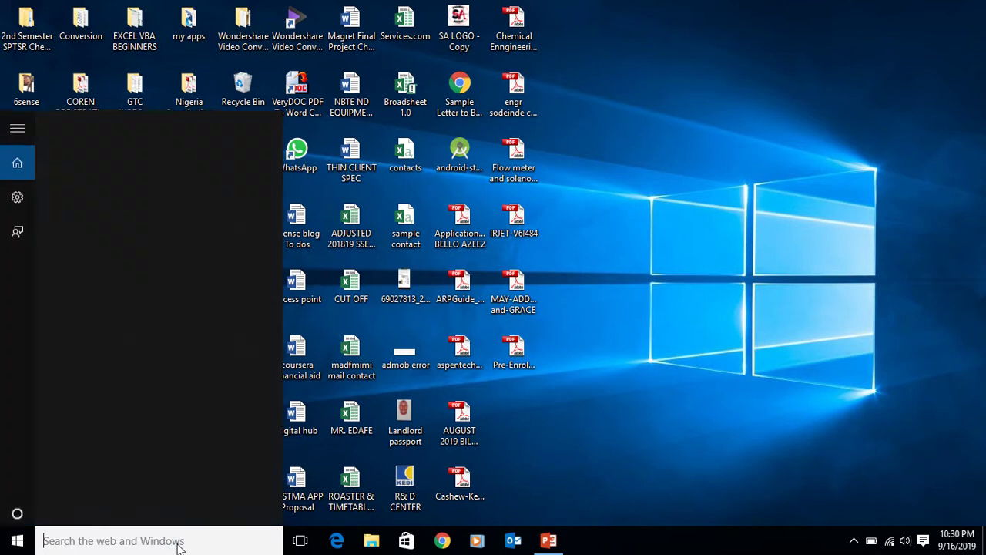
type("excel")
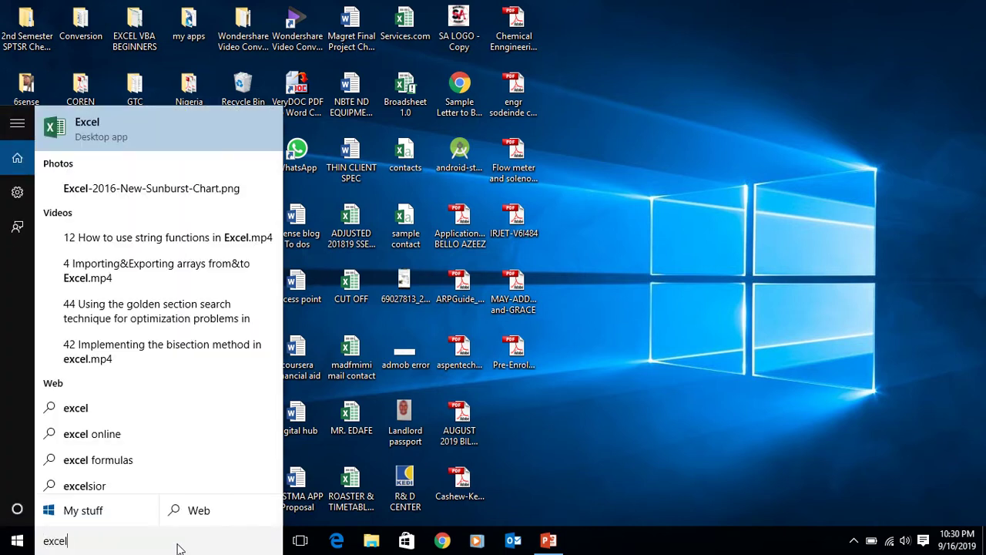
left_click(111, 127)
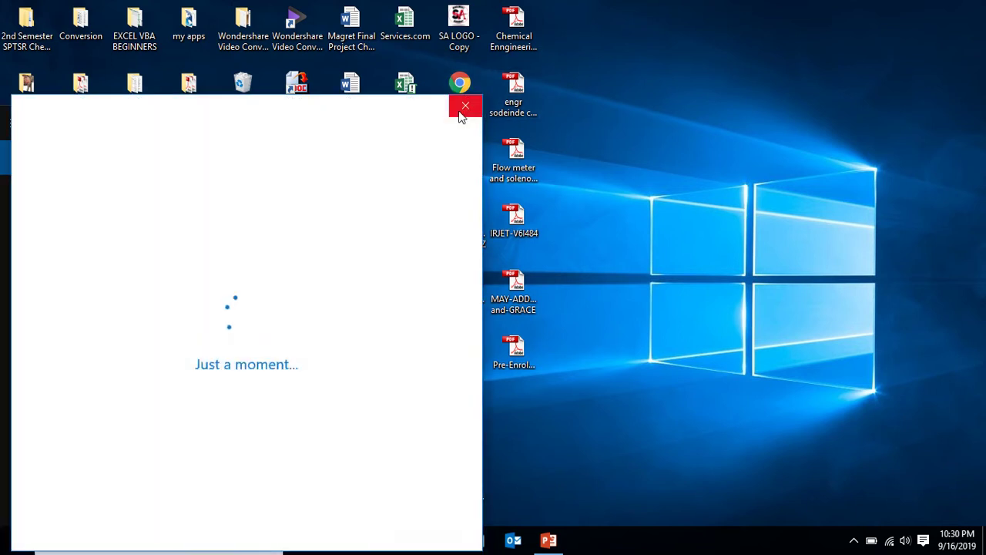
left_click(462, 109)
key("Escape")
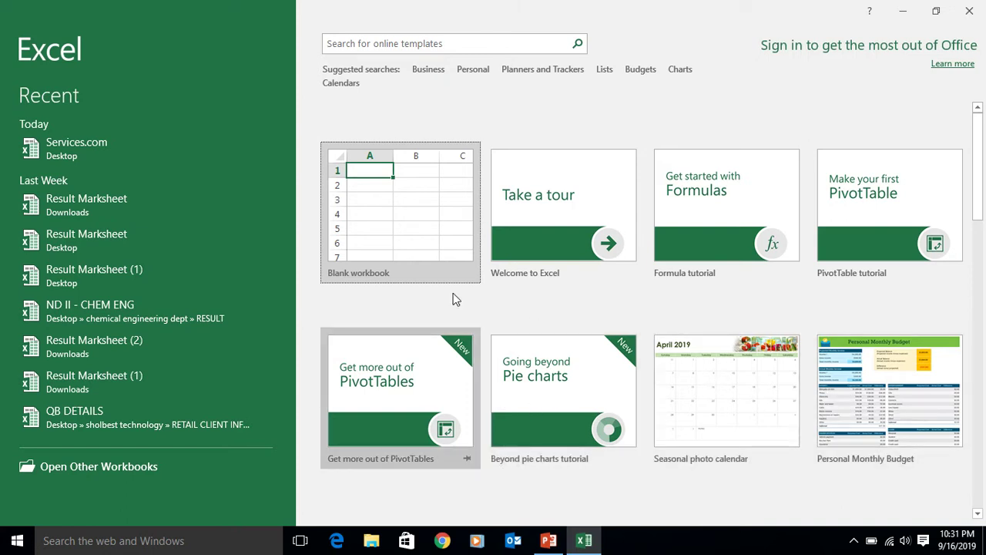
left_click(415, 227)
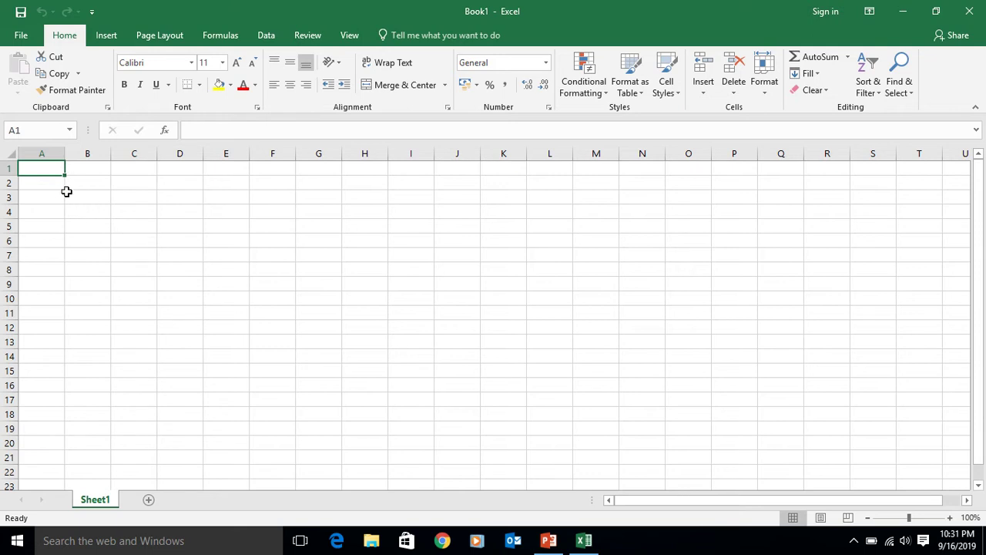
Step: Highlight column A, rows 1 and 2, and columns B through F one at a time to examine the grid
left_click(47, 150)
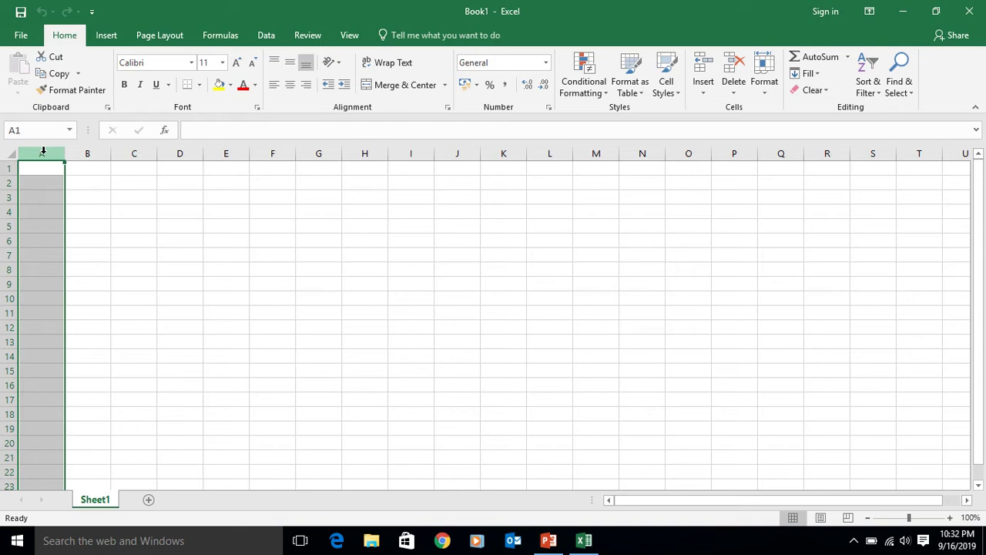
left_click(10, 168)
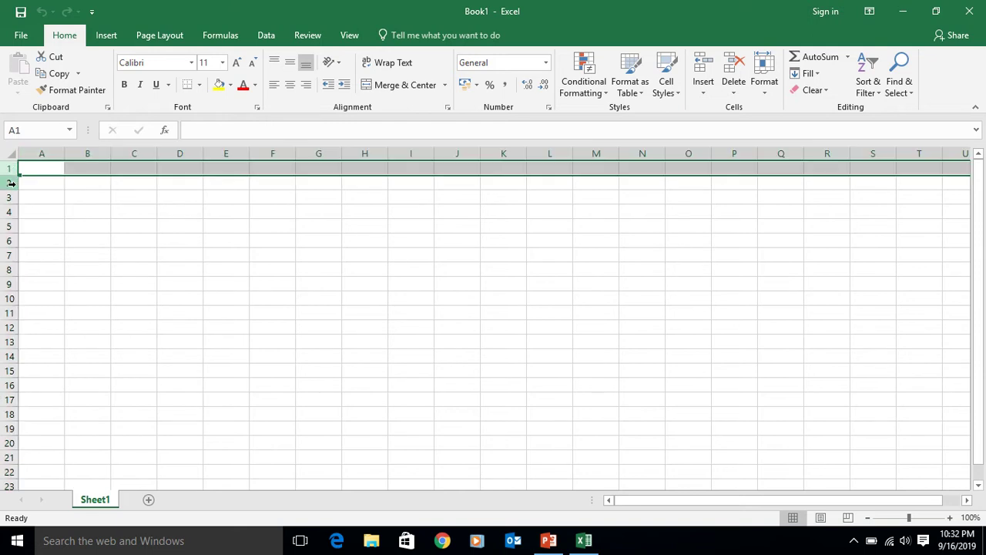
left_click(9, 182)
left_click(81, 154)
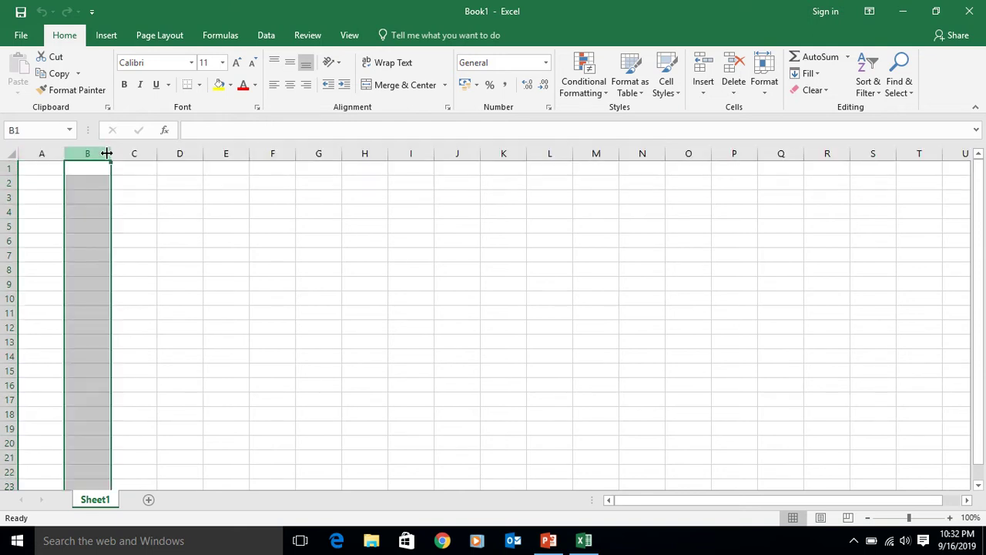
left_click(133, 150)
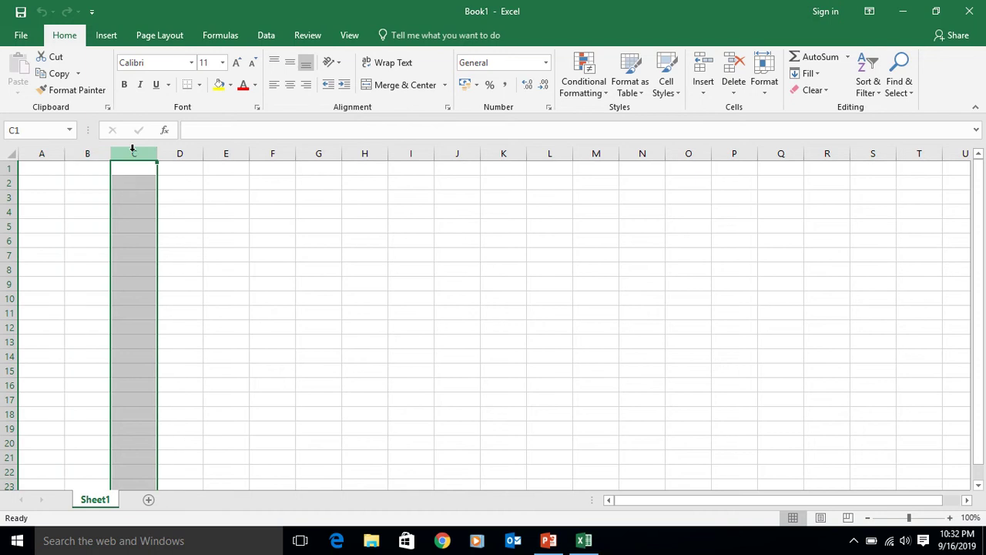
left_click(177, 151)
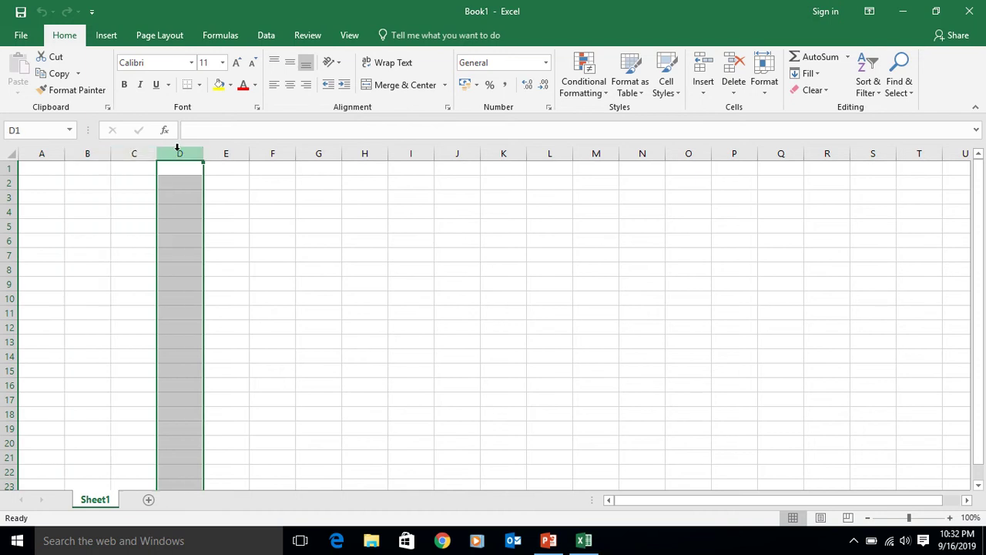
left_click(231, 149)
left_click(271, 151)
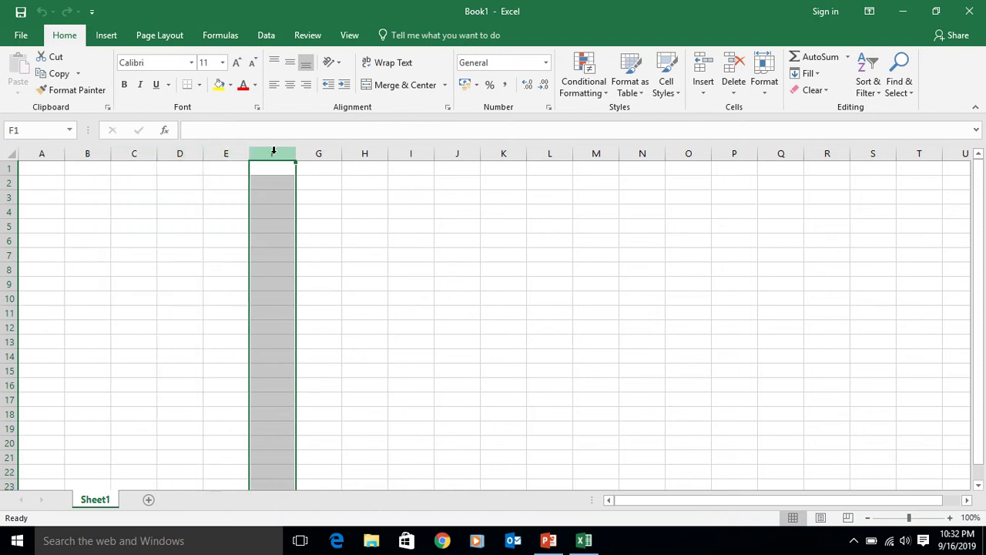
Step: Highlight rows 1 through 5 one at a time to examine how rows run across the sheet
left_click(9, 168)
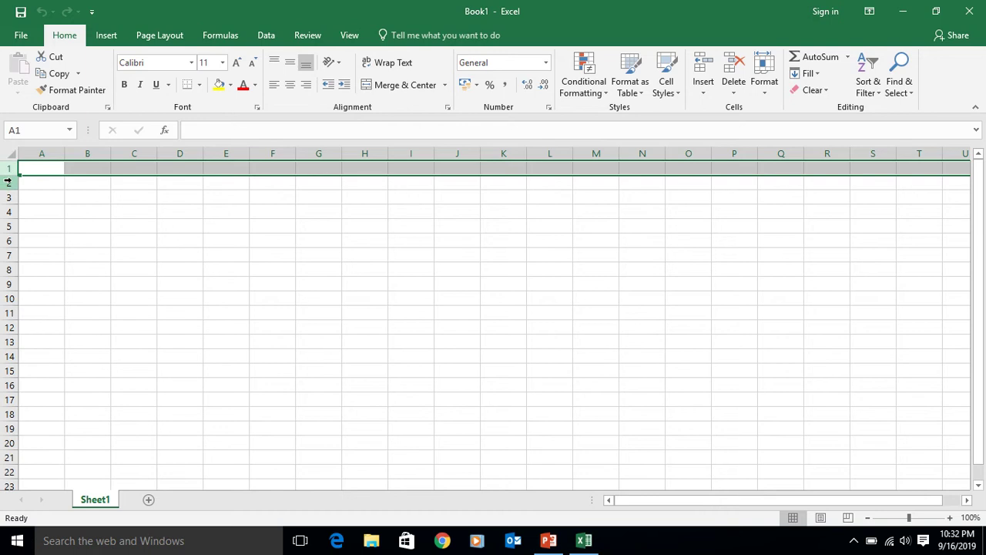
left_click(9, 182)
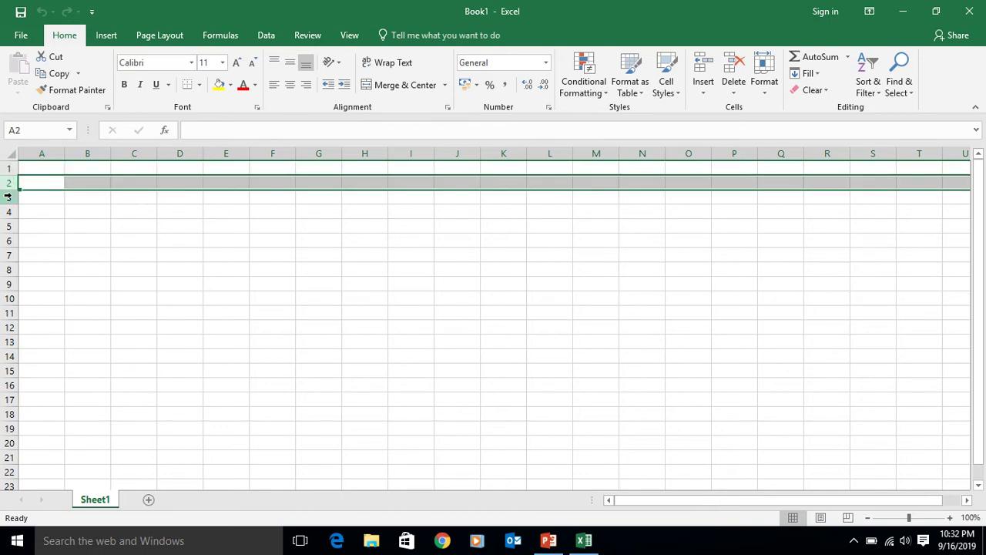
left_click(8, 196)
left_click(9, 211)
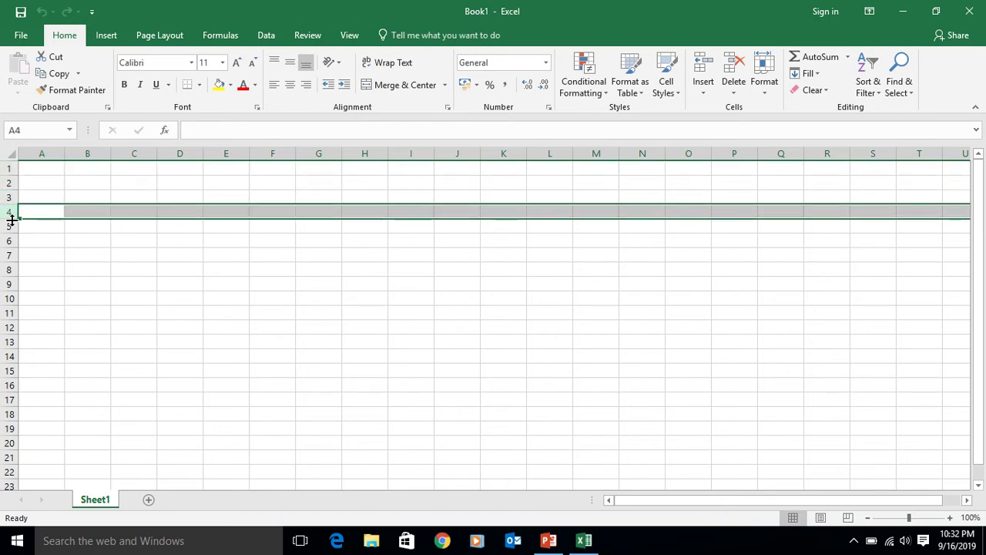
left_click(9, 225)
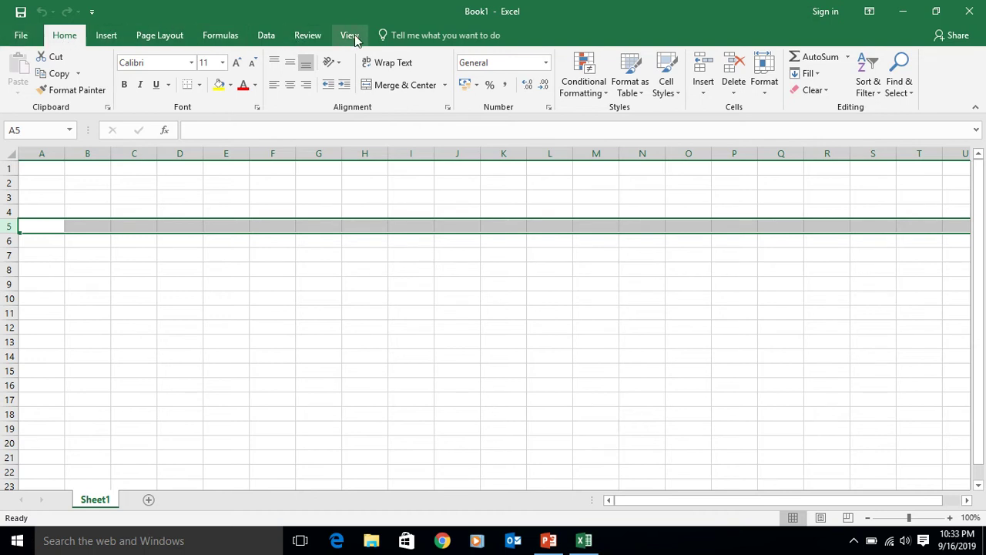
Step: View the file management page, return to the worksheet, and bring up the Insert commands
left_click(26, 37)
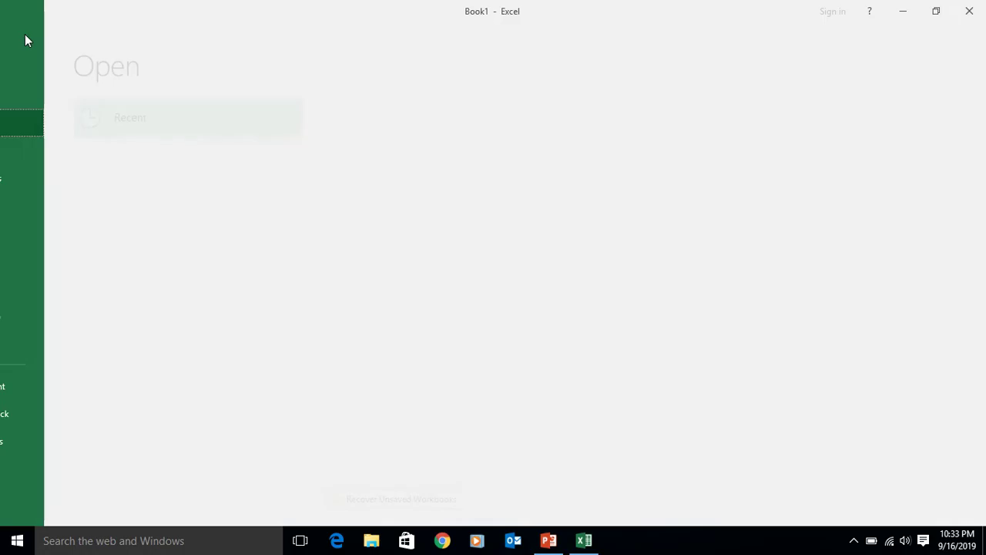
left_click(29, 29)
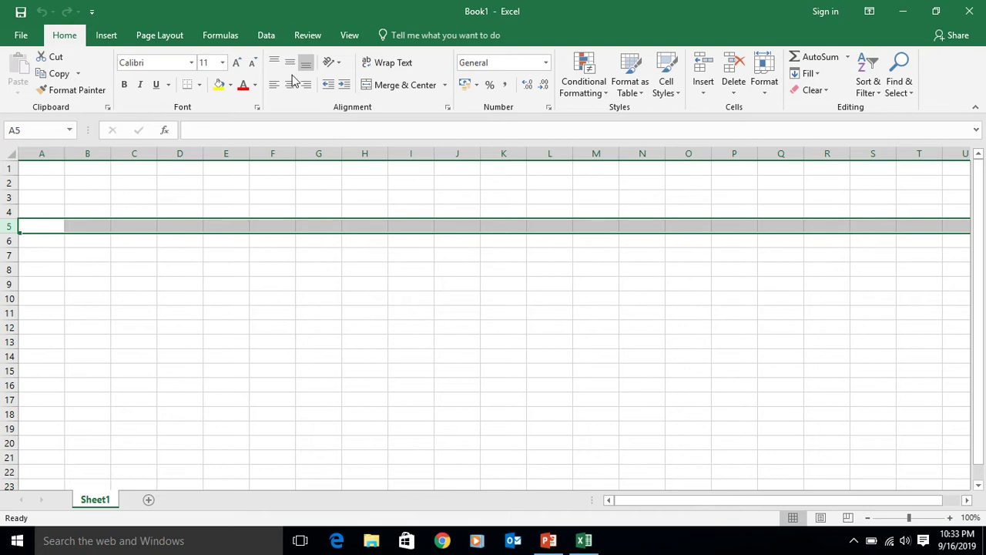
left_click(107, 35)
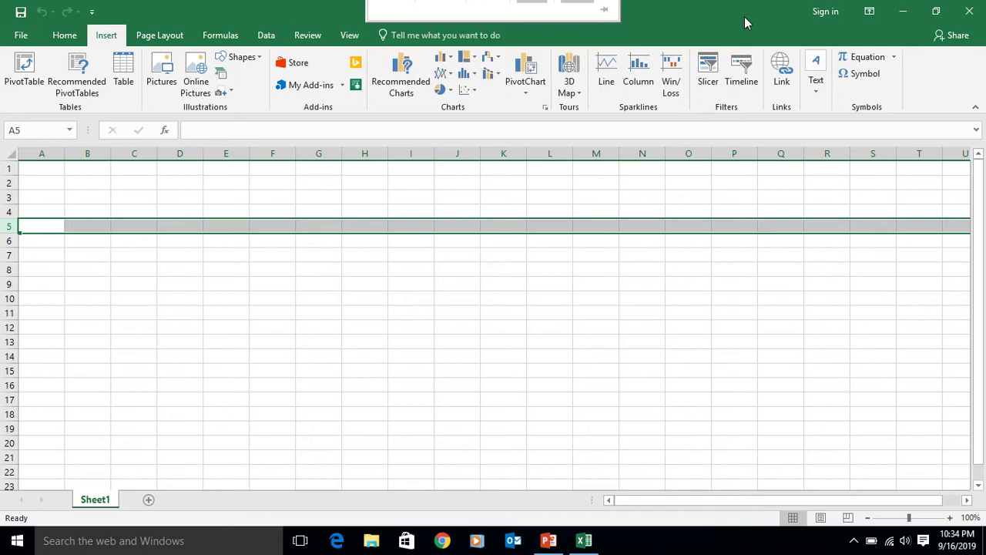
Step: Switch the ribbon display from Show Tabs and Commands to Show Tabs, and on to Auto-hide Ribbon
left_click(868, 16)
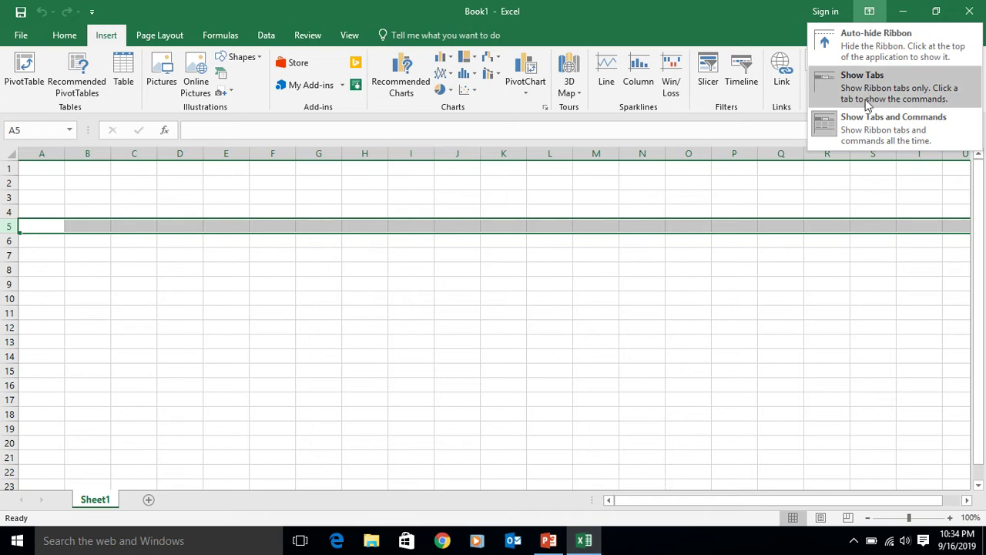
left_click(859, 129)
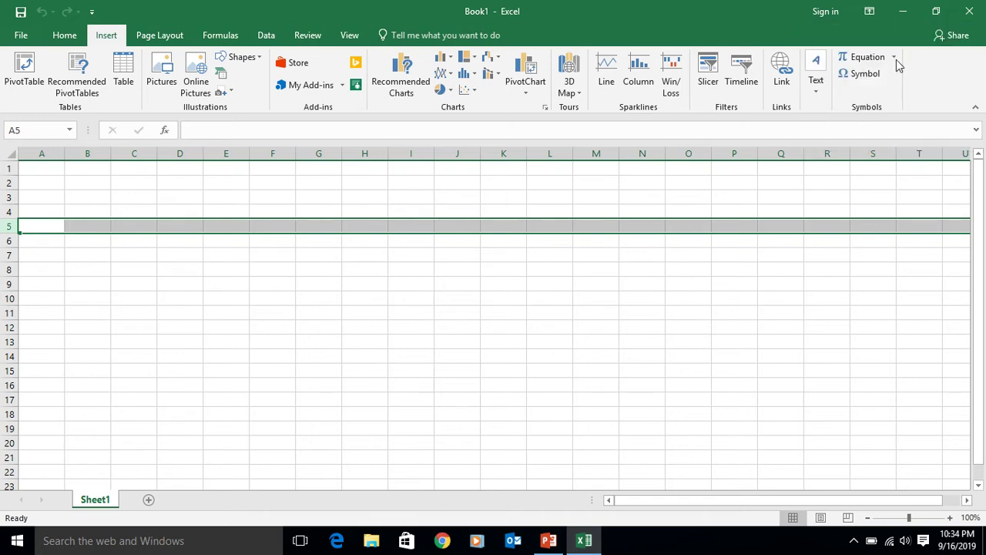
left_click(869, 15)
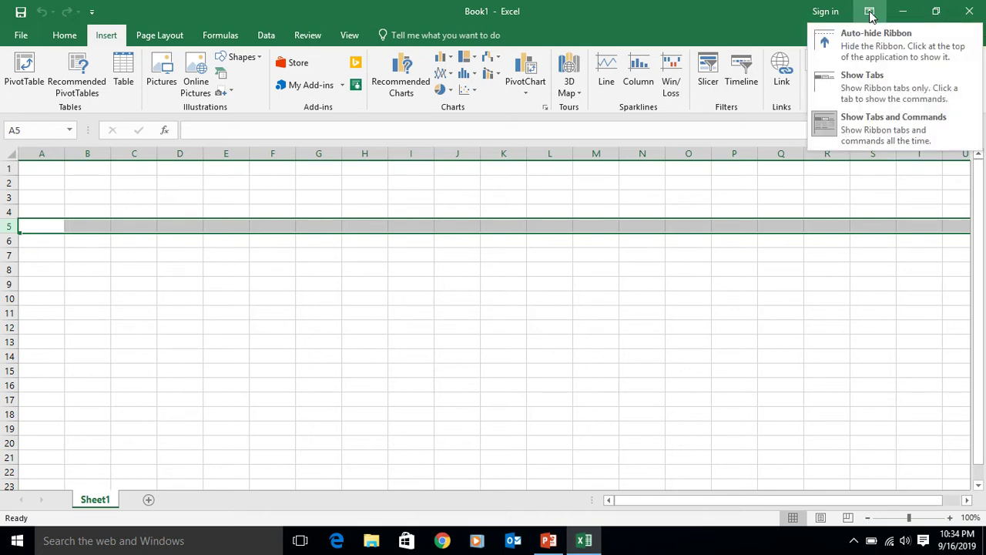
left_click(869, 83)
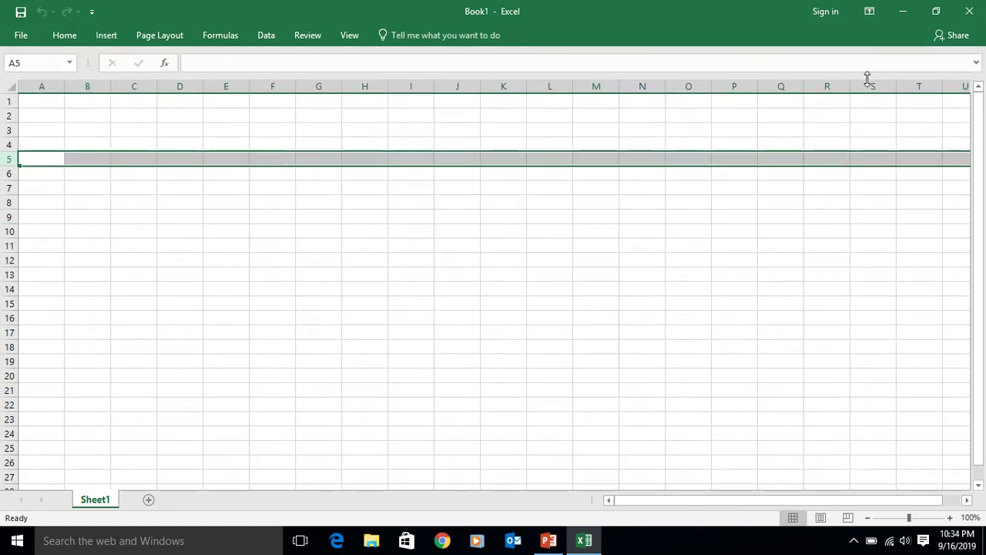
left_click(870, 13)
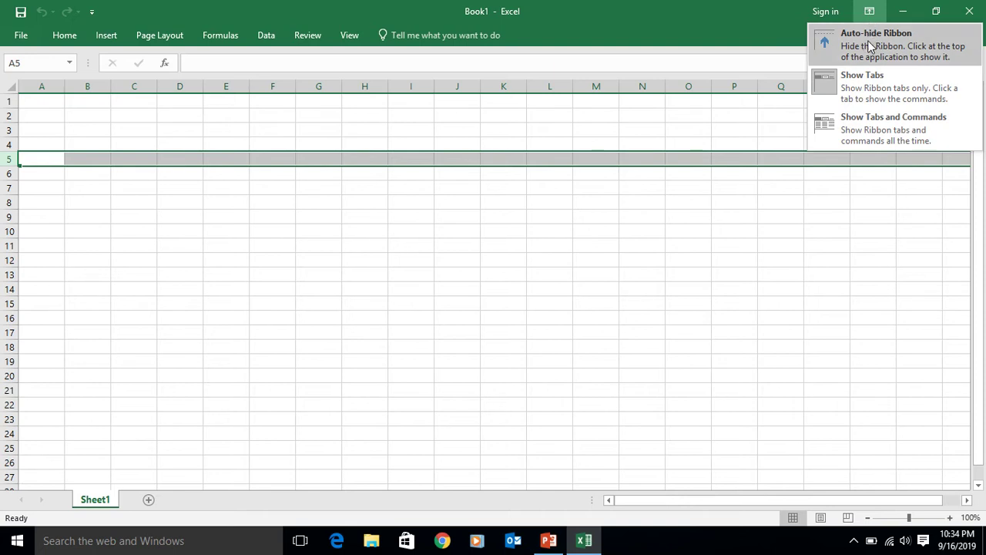
left_click(870, 46)
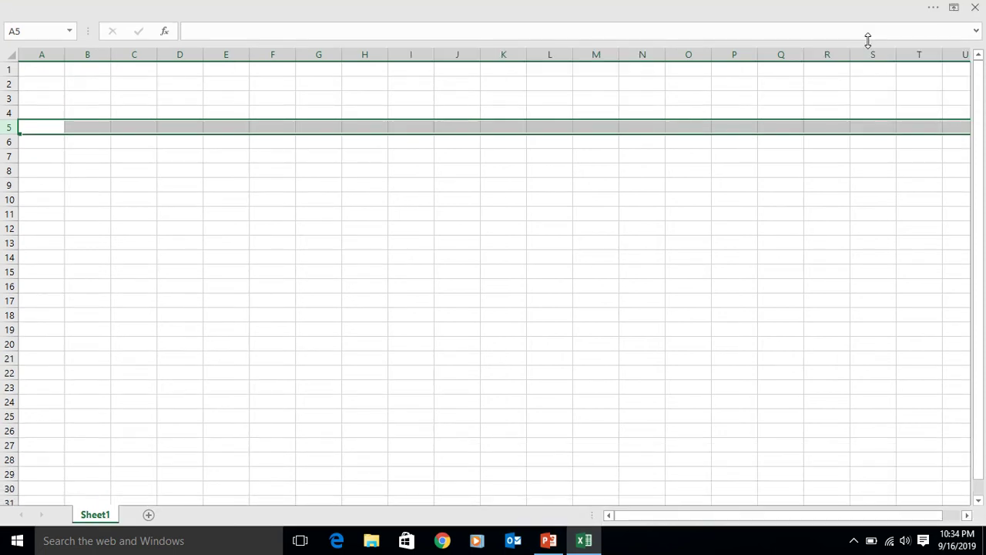
Step: Bring the hidden ribbon back by choosing Show Tabs and finally Show Tabs and Commands
left_click(955, 9)
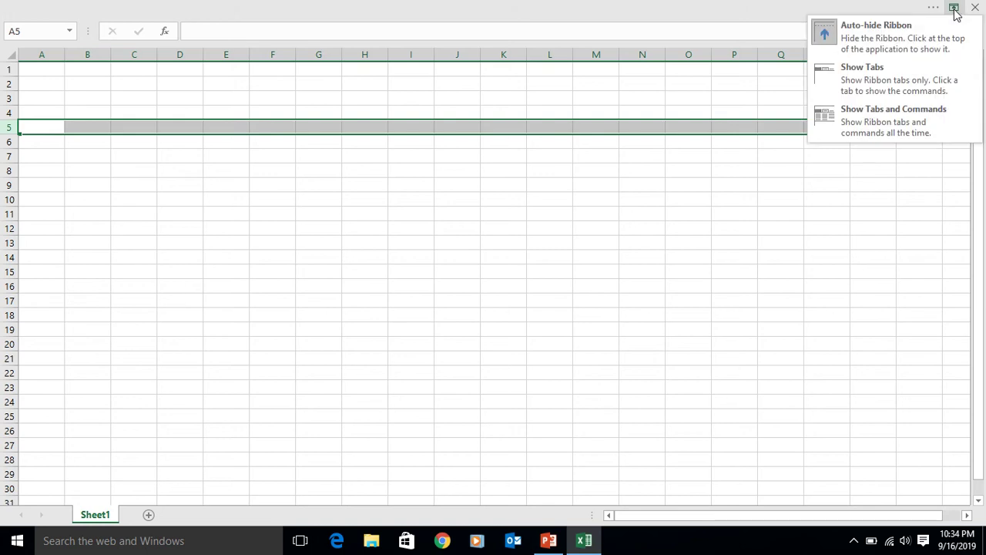
left_click(871, 81)
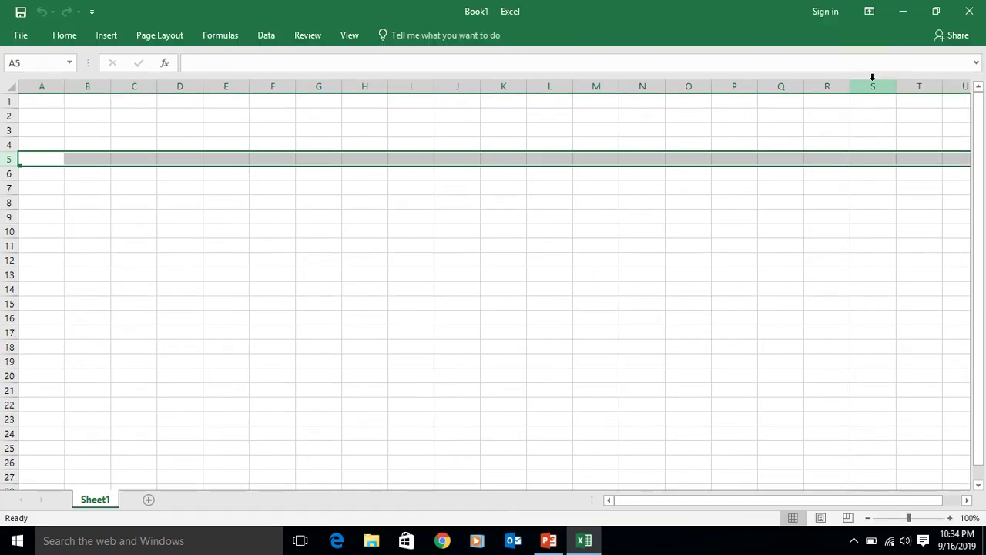
left_click(871, 11)
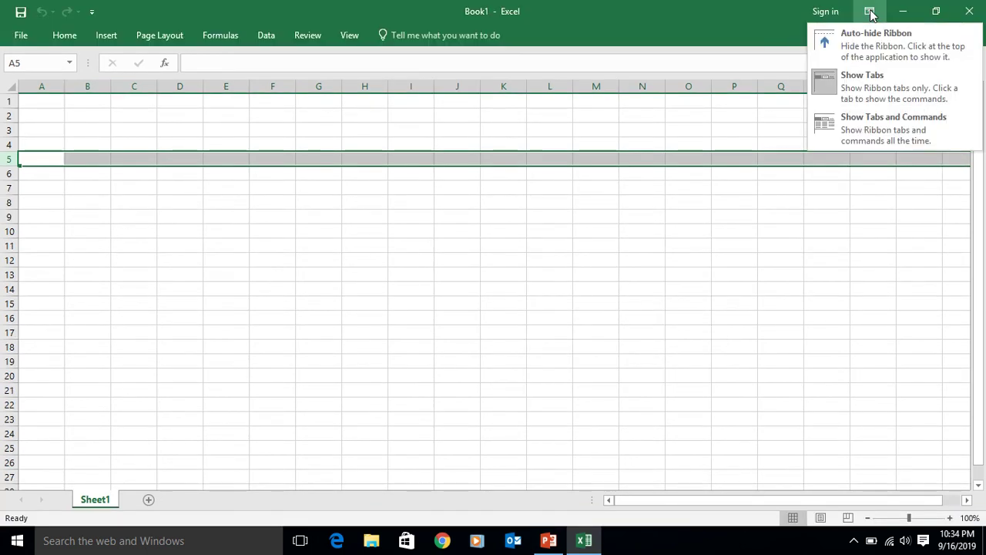
left_click(871, 129)
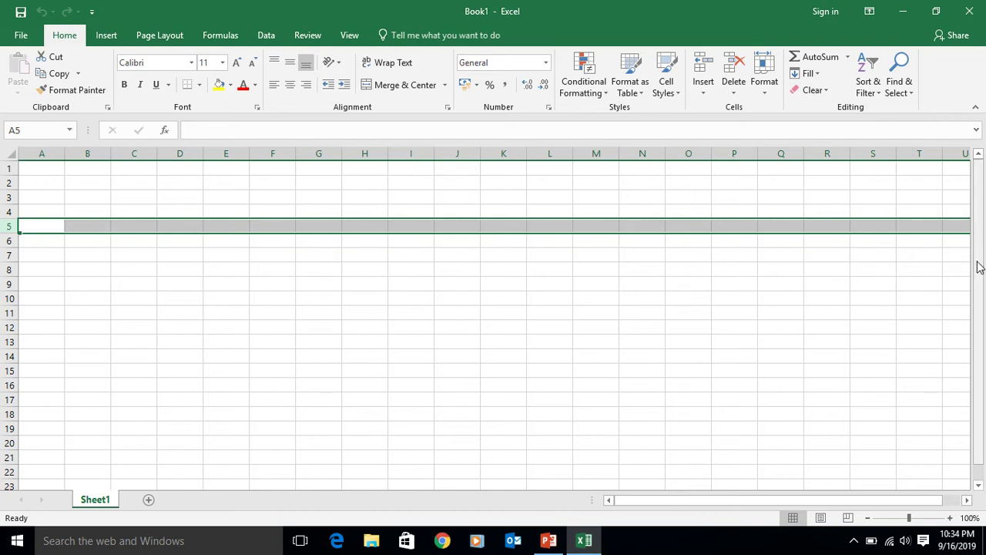
Step: Try the vertical and horizontal scroll bars, and highlight column A followed by column B
left_click_drag(978, 266, 982, 291)
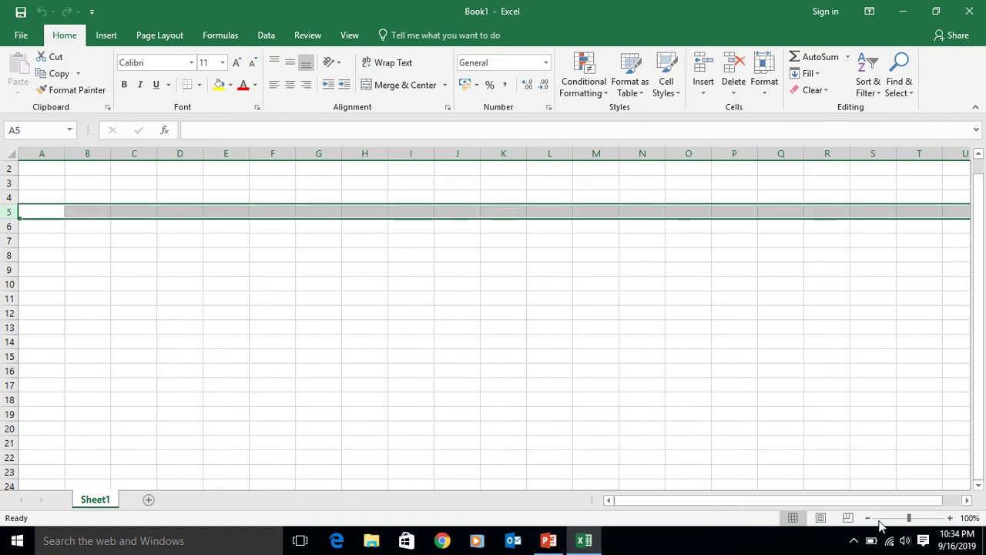
left_click_drag(837, 498, 790, 505)
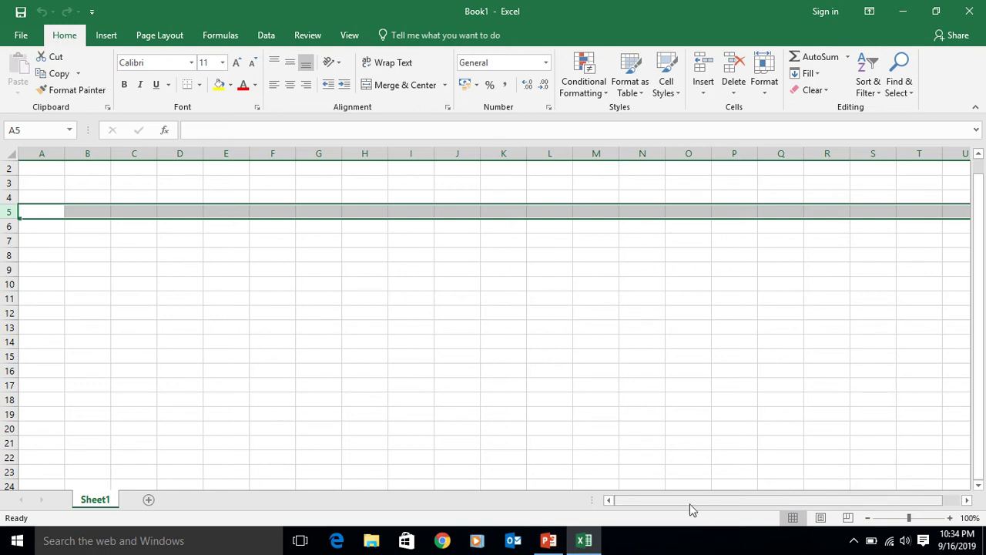
left_click(43, 153)
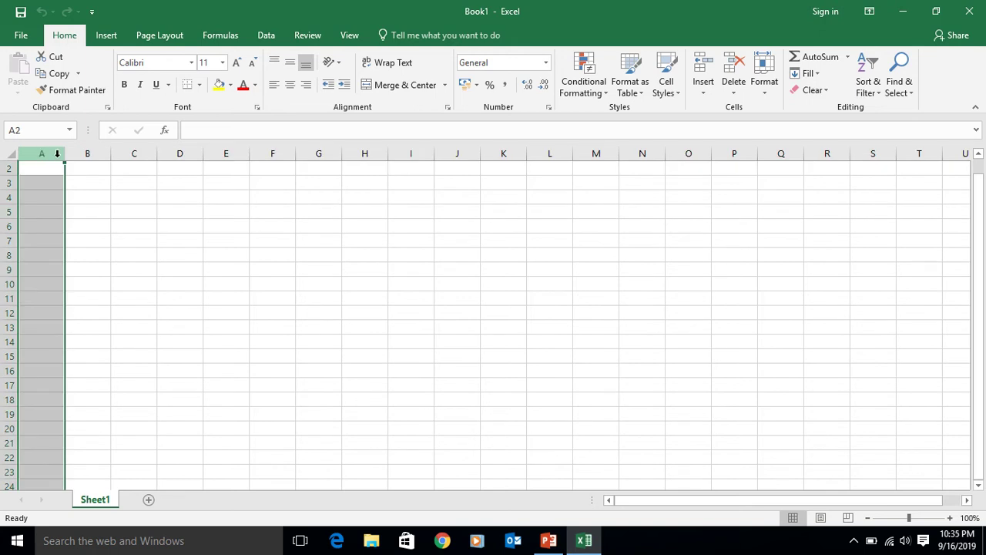
left_click(85, 153)
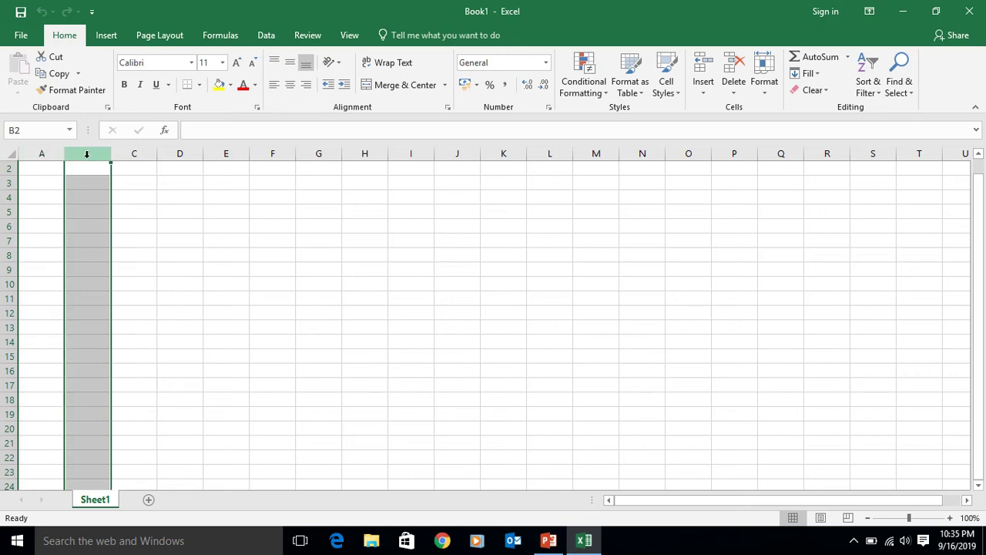
Step: Highlight column C, followed by whole rows 1, 2, 3 and 4 one after another
left_click(135, 153)
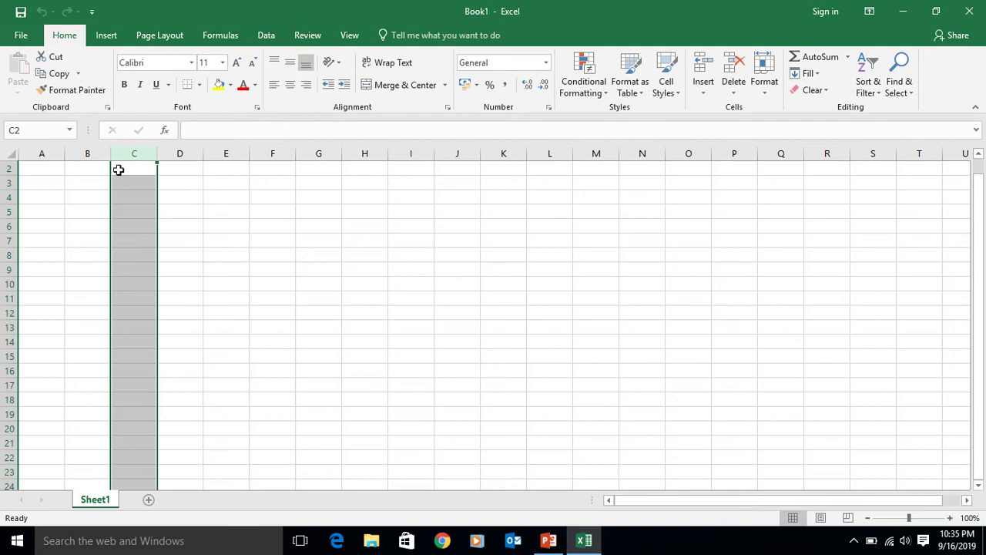
left_click(8, 168)
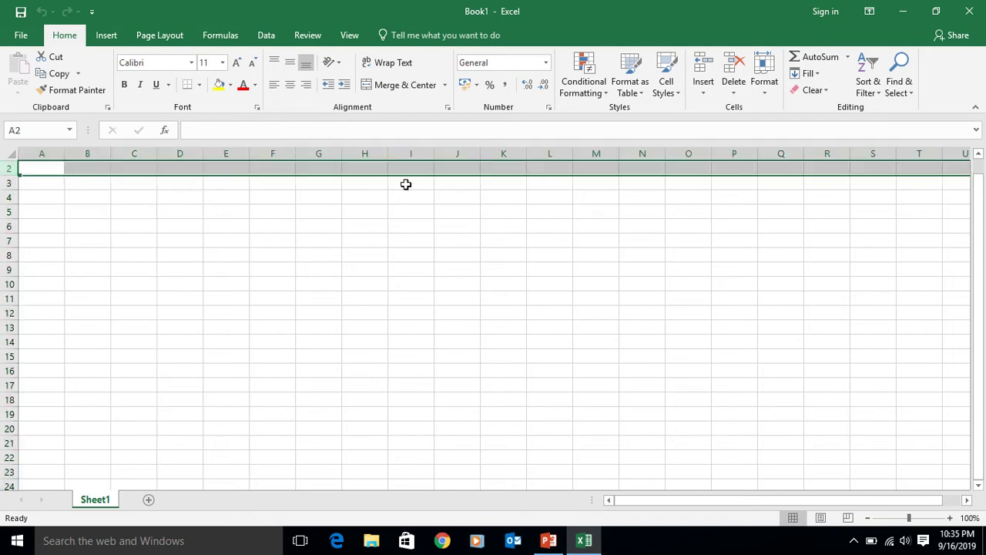
left_click_drag(981, 183, 981, 179)
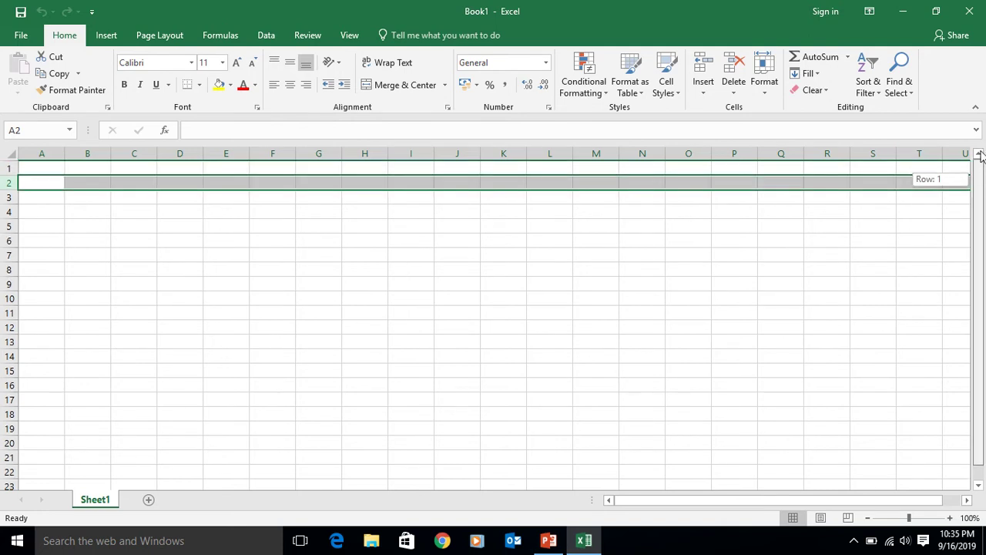
left_click(6, 167)
left_click(7, 183)
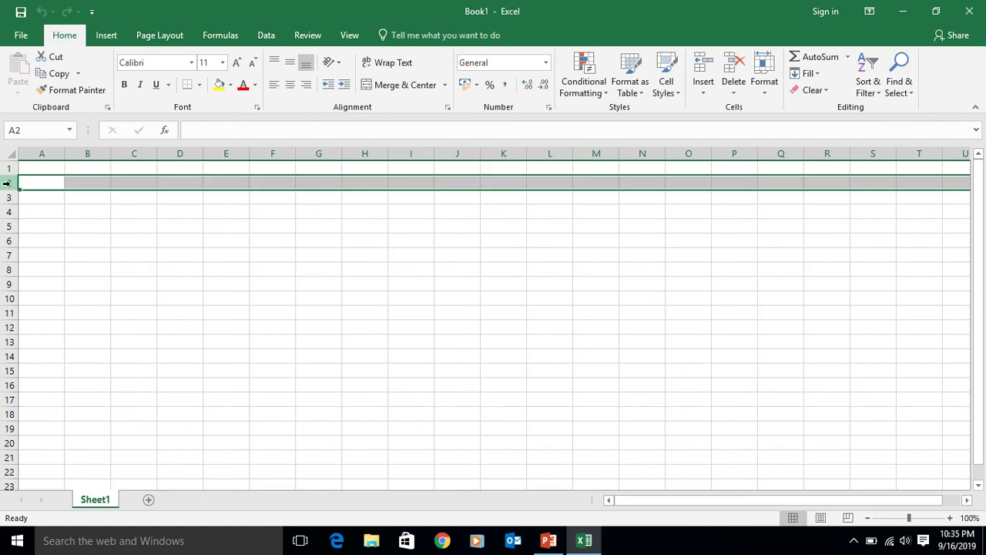
left_click(6, 197)
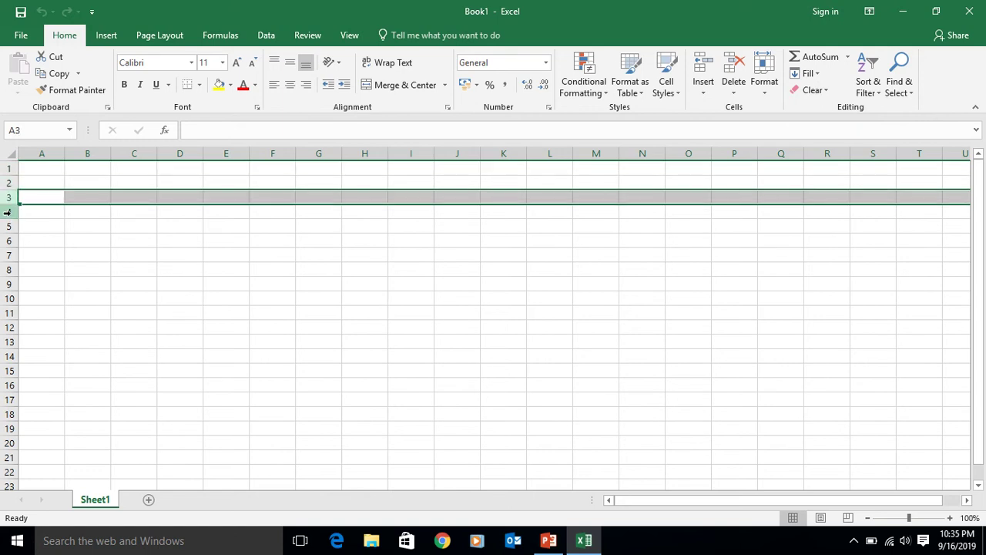
left_click(6, 212)
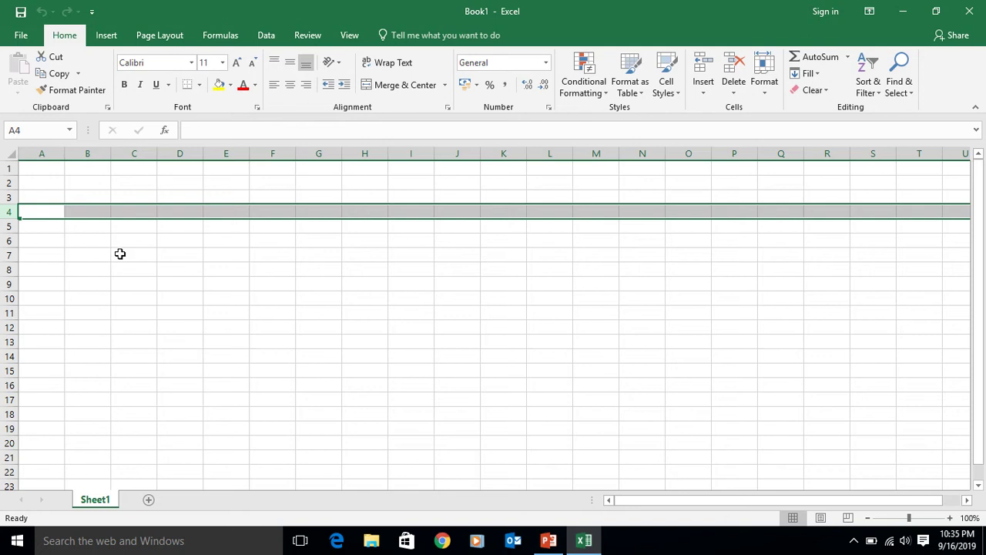
Step: Select individual cells B2, B4, C3 and C5 in turn to show cell addresses
left_click(79, 179)
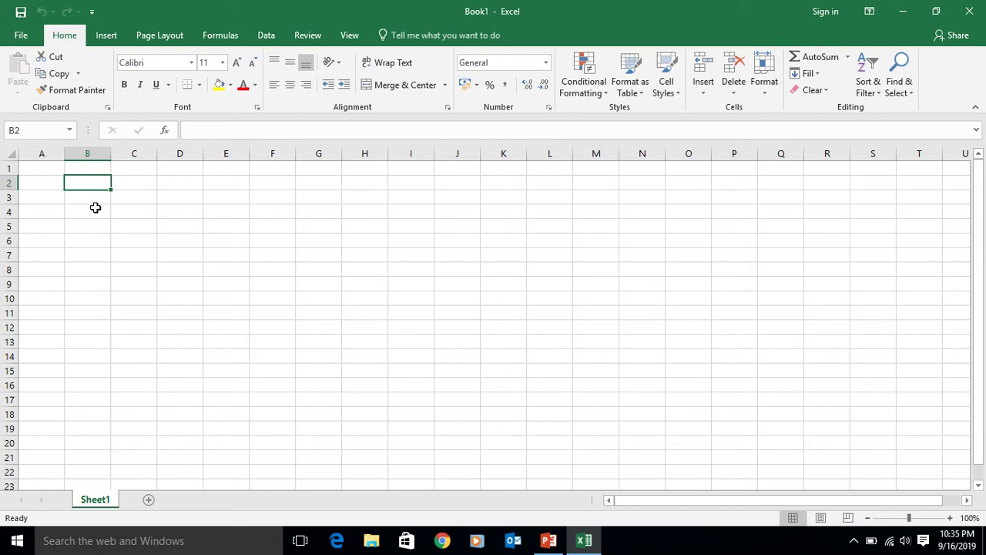
left_click(95, 207)
left_click(135, 198)
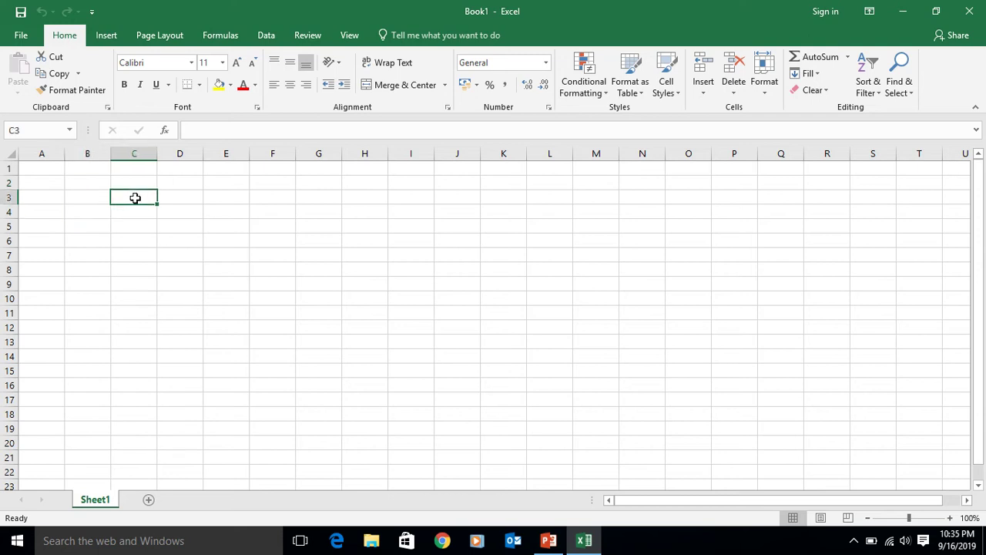
left_click(140, 225)
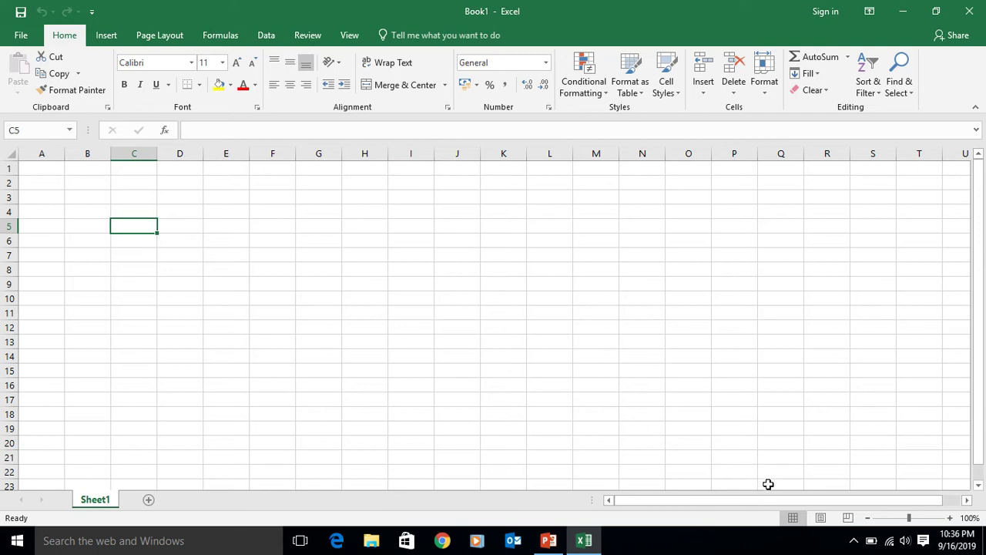
Step: Switch the worksheet through Page Layout and Page Break Preview, return to Normal view, and select cell B5
left_click(821, 519)
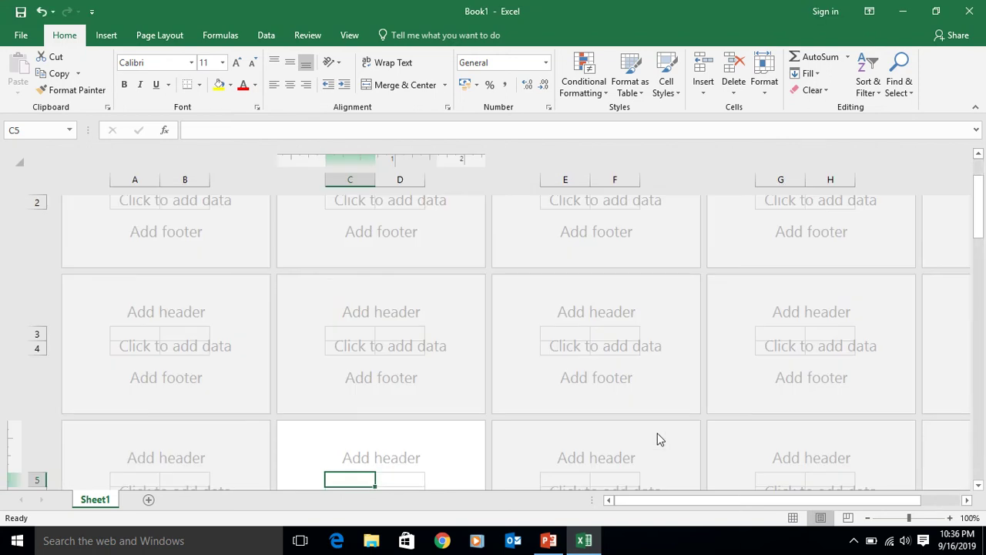
left_click(848, 518)
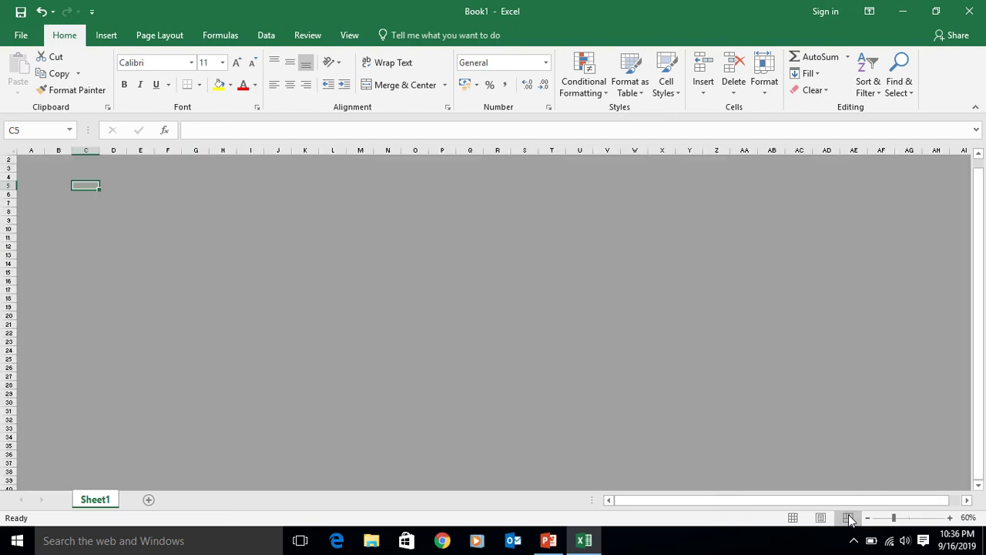
left_click(793, 518)
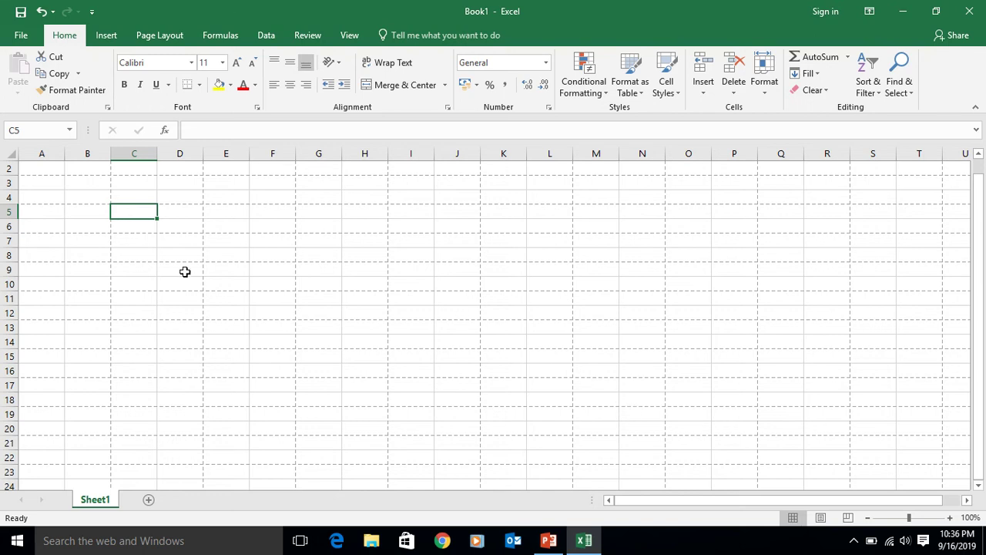
left_click(87, 213)
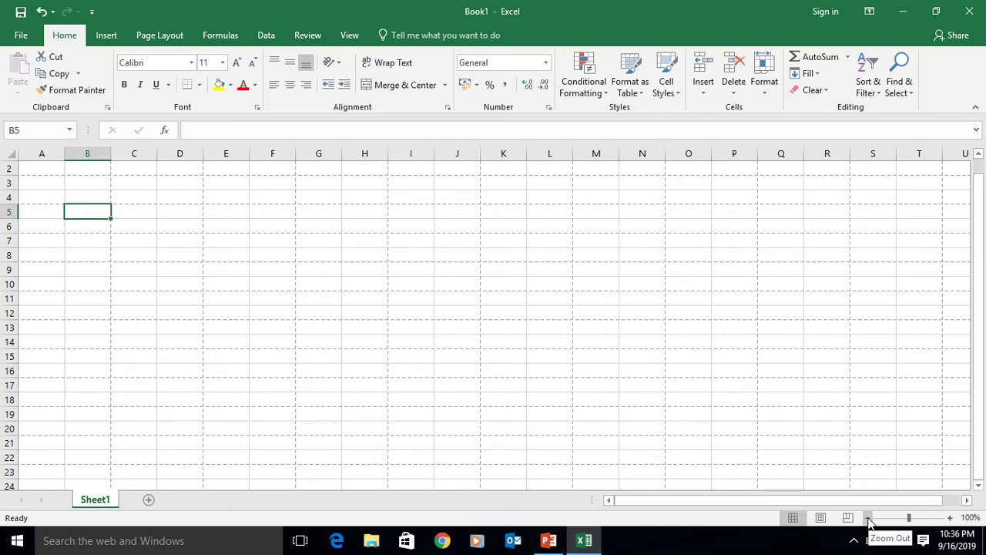
Step: Zoom the worksheet in to 180% and gradually back out to 100%
left_click(950, 517)
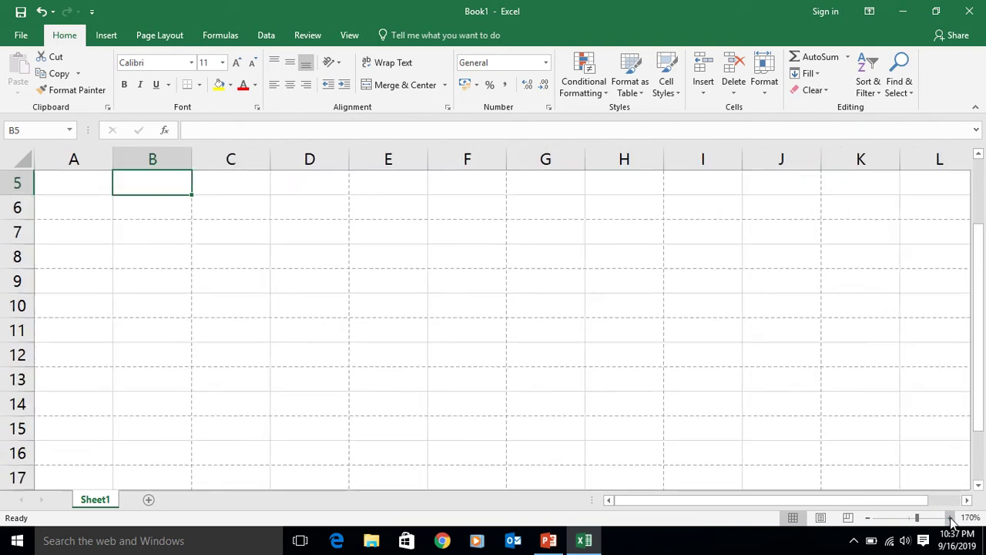
left_click(949, 517)
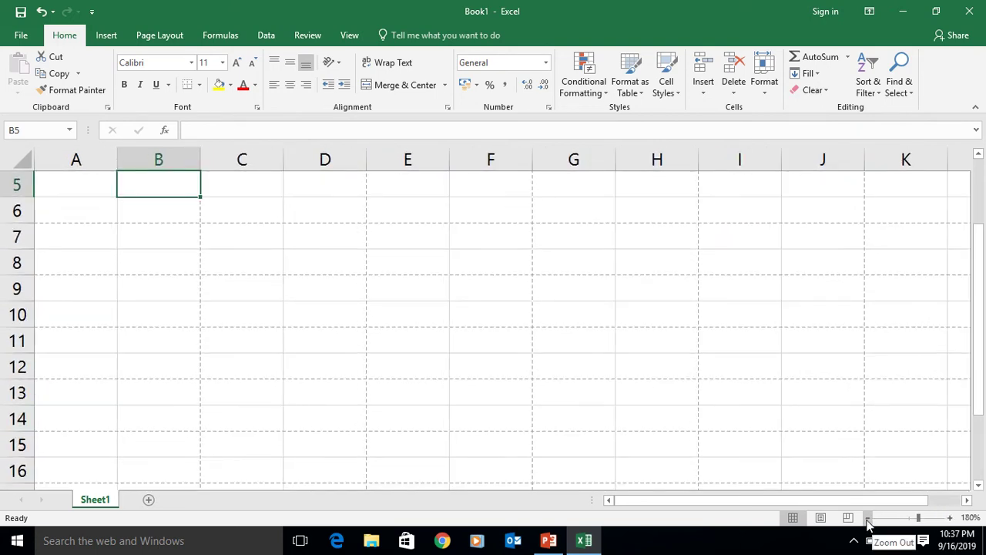
left_click(868, 517)
left_click(867, 516)
left_click(868, 517)
left_click(867, 517)
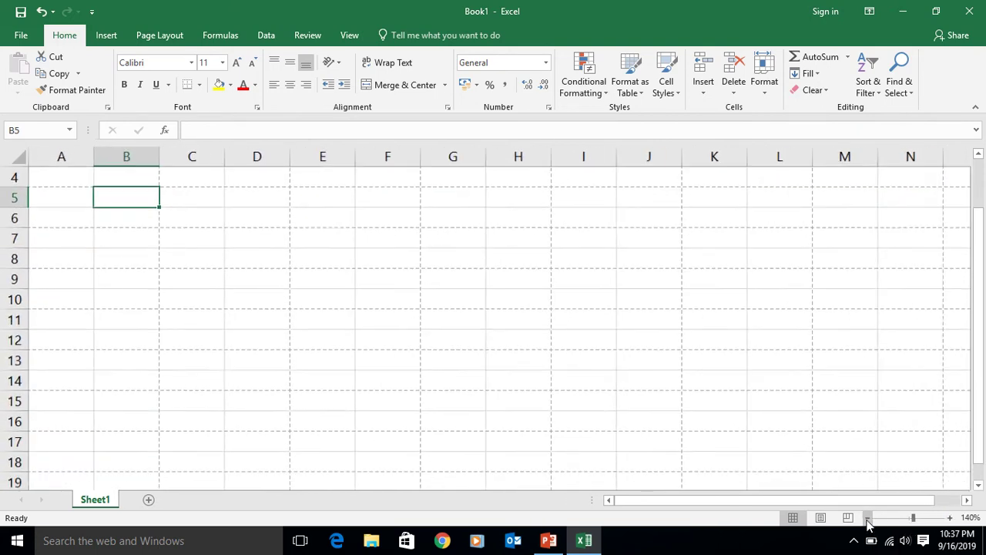
left_click(867, 517)
left_click(867, 516)
left_click(867, 517)
left_click(868, 517)
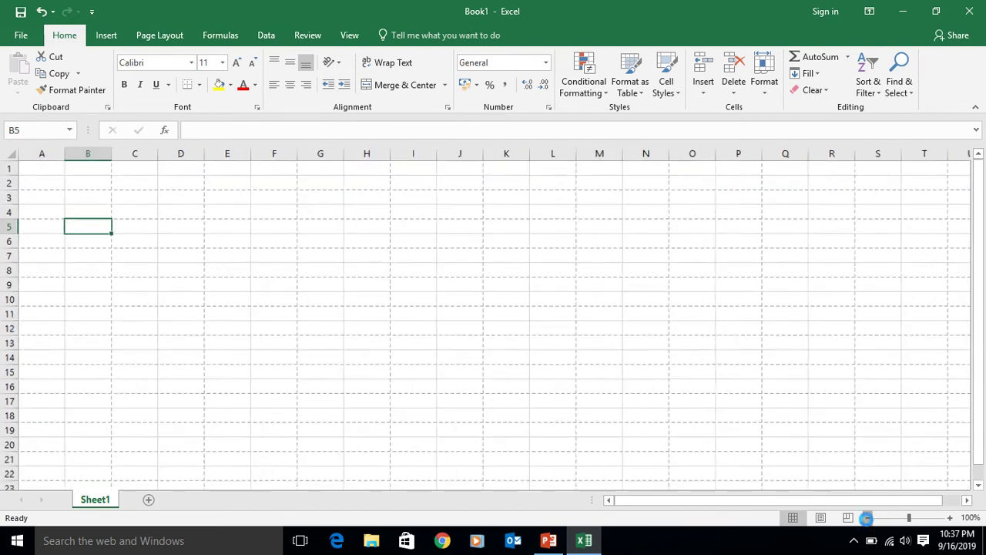
Step: Zoom the worksheet out to 30% and restore the zoom level to 100%
left_click(867, 517)
left_click(867, 517)
left_click(867, 516)
left_click(867, 517)
left_click(867, 517)
left_click(867, 517)
left_click(867, 518)
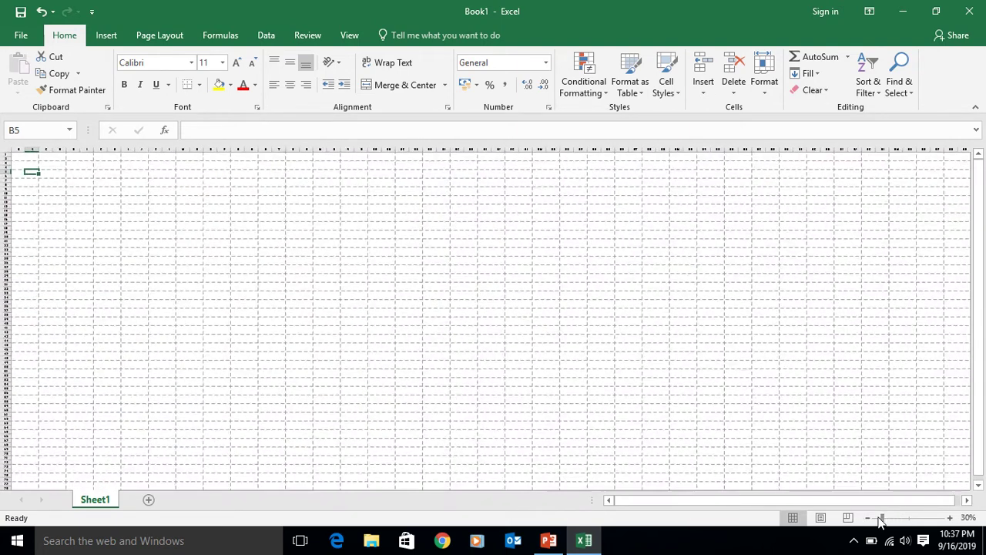
left_click_drag(883, 522, 909, 521)
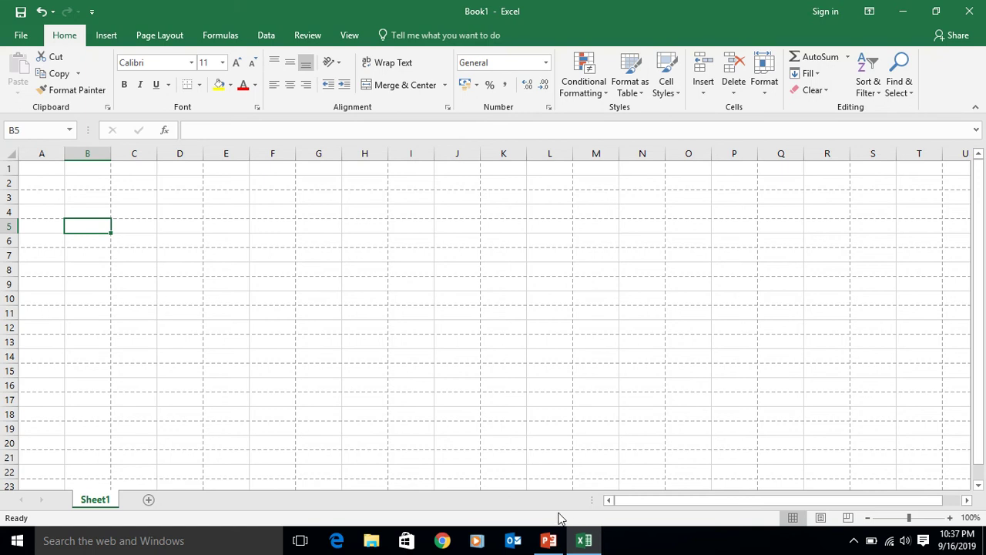
Step: Add four new blank worksheets to the workbook after Sheet1
left_click(148, 501)
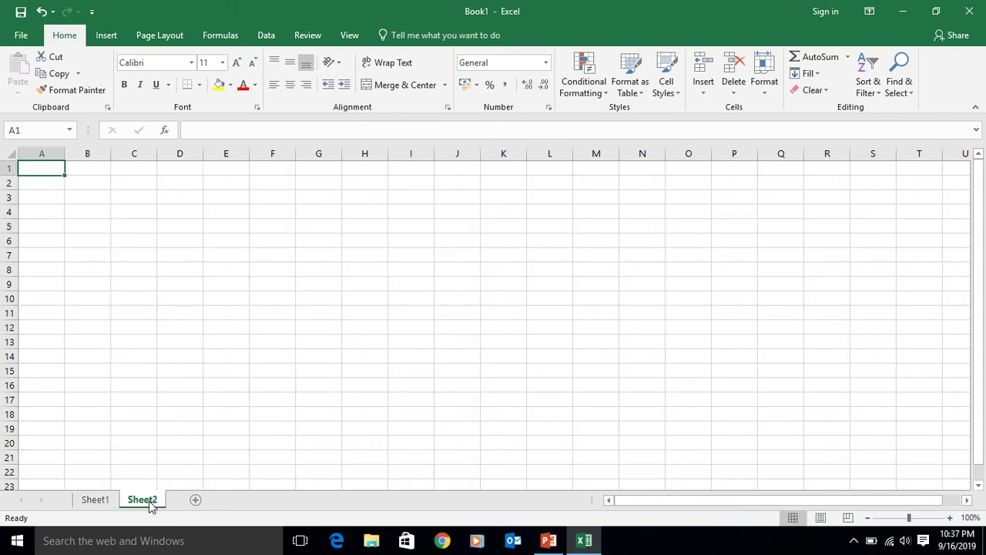
left_click(196, 500)
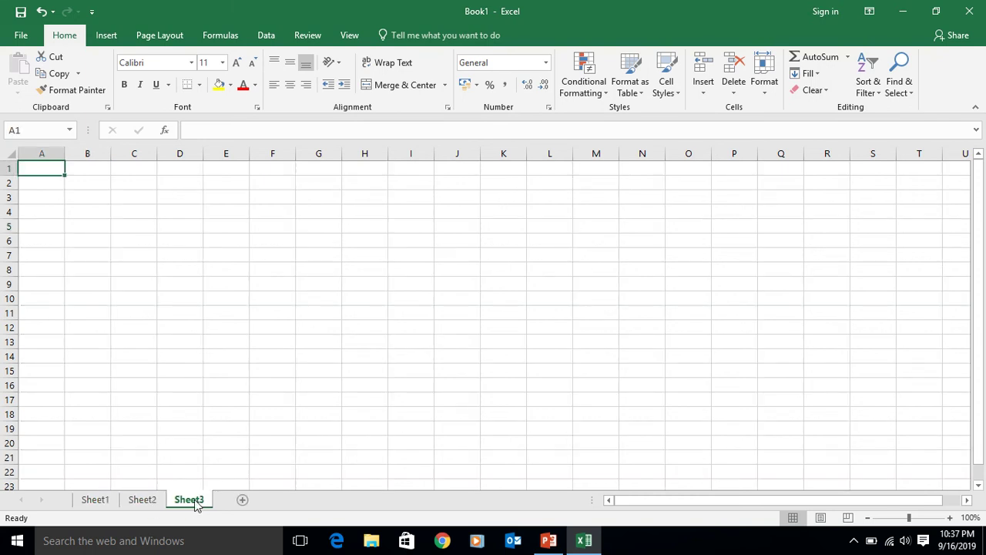
left_click(242, 500)
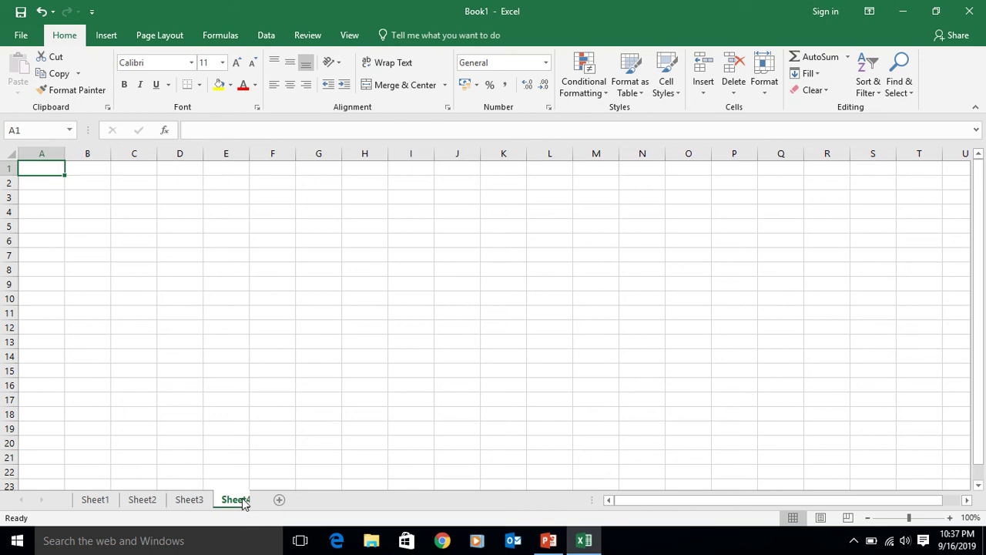
left_click(288, 500)
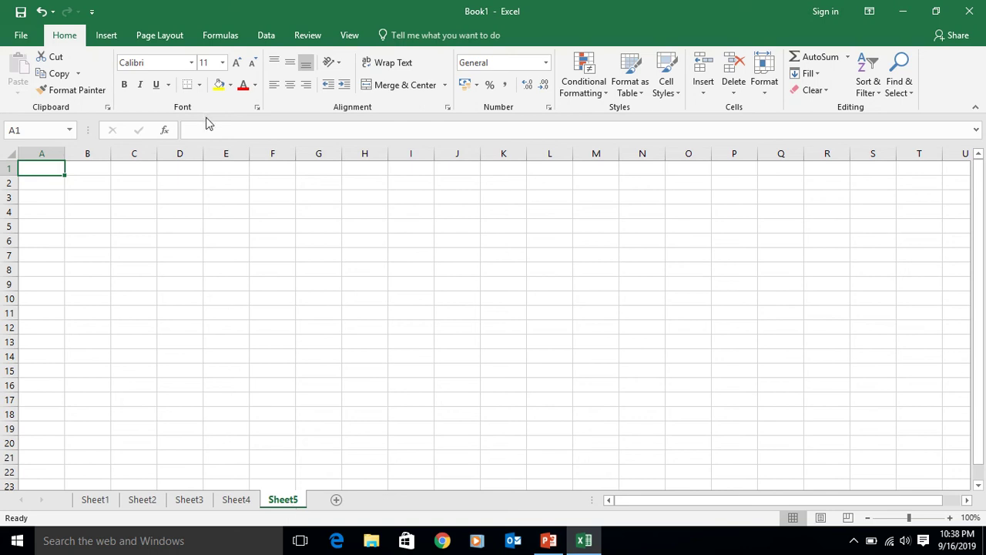
Step: Select cell D3 on Sheet5, activate its formula bar for entry, and leave it by selecting cell B5
left_click(164, 196)
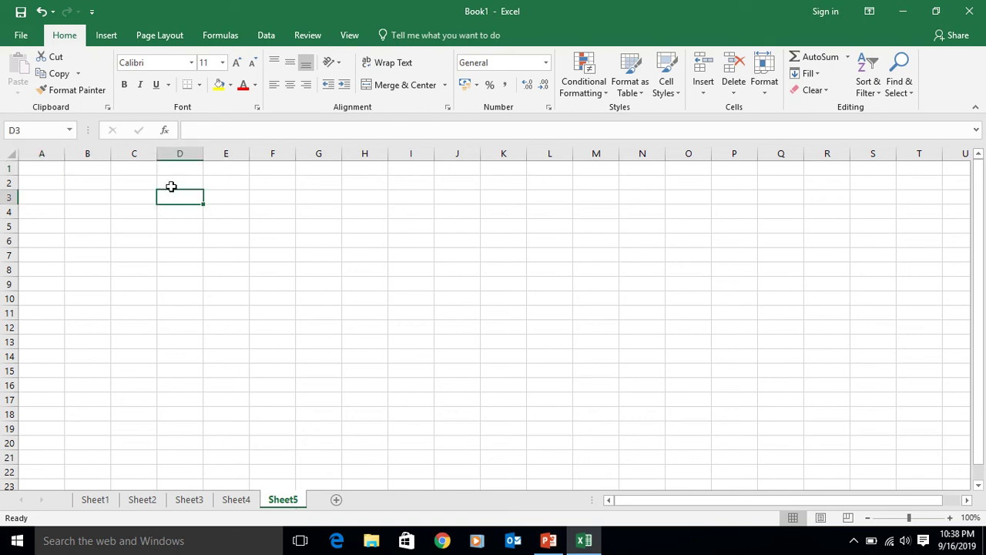
left_click(199, 130)
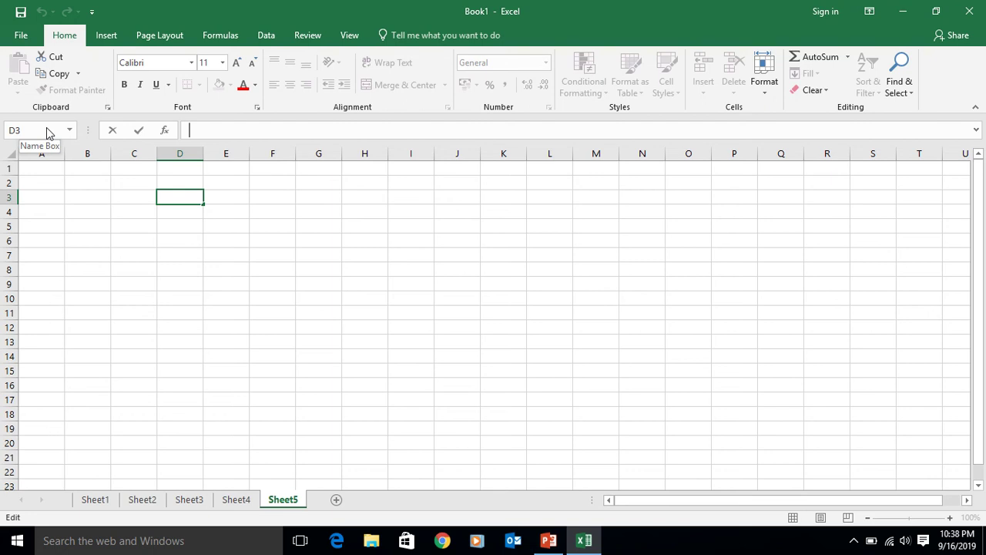
left_click(98, 224)
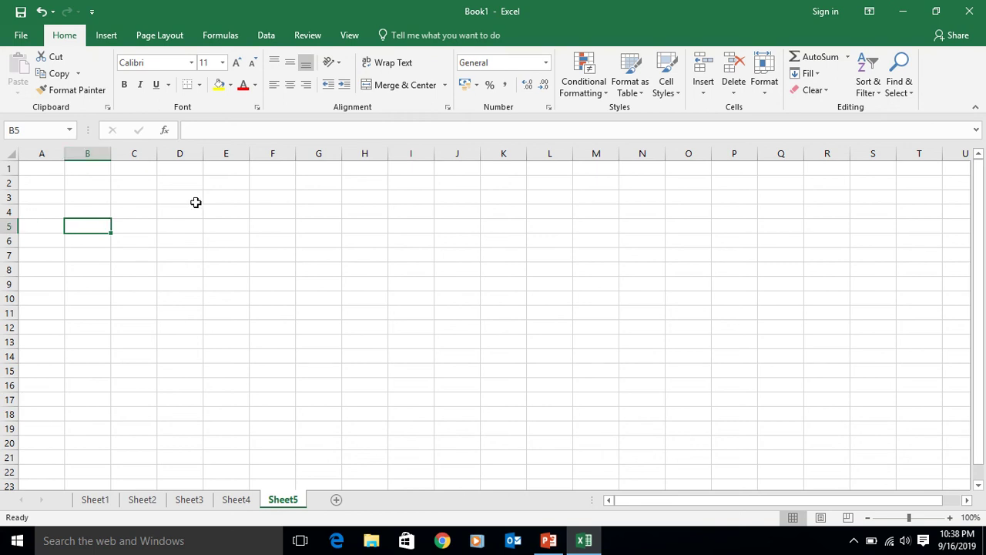
Step: Move the active cell one at a time through C5, D5 and D6, and select cell H5
key("Right")
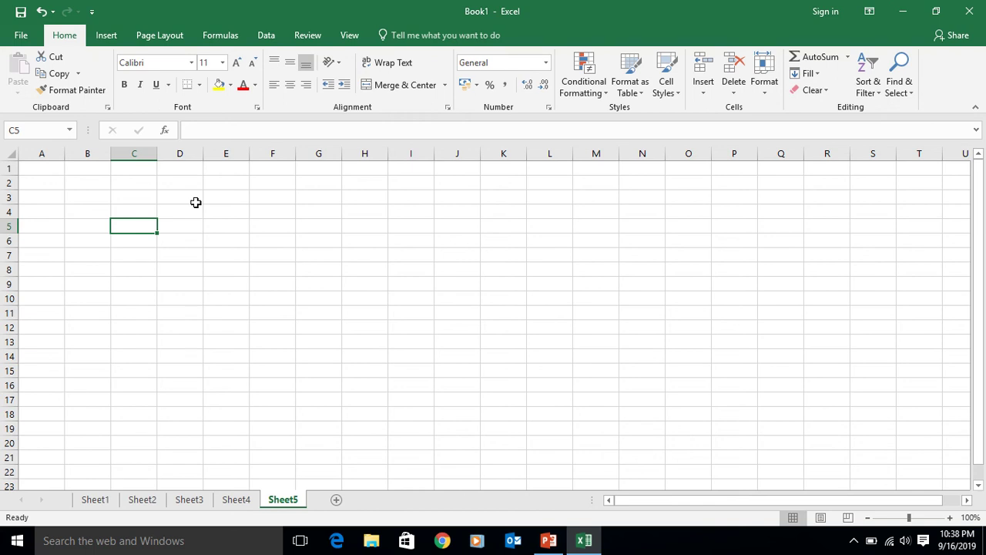
key("Right")
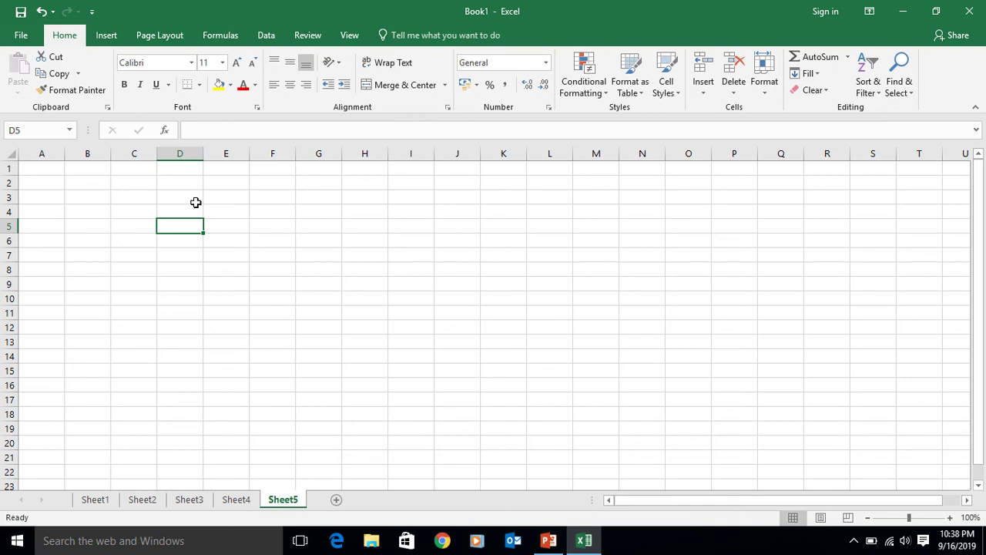
key("Down")
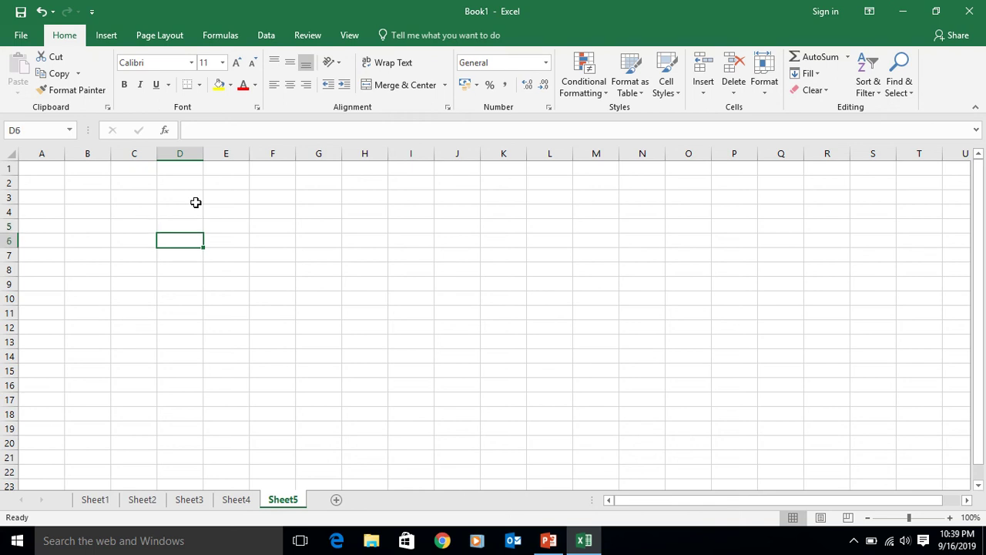
left_click(364, 228)
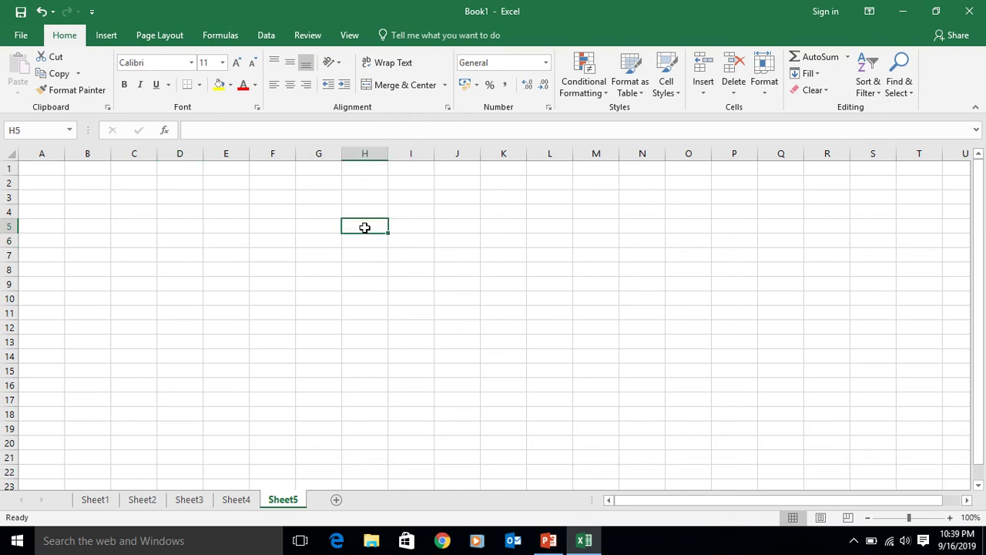
Step: Jump to cell A100 using the Name Box, and return to cell A1 the same way
left_click(41, 129)
type("a100")
key("Return")
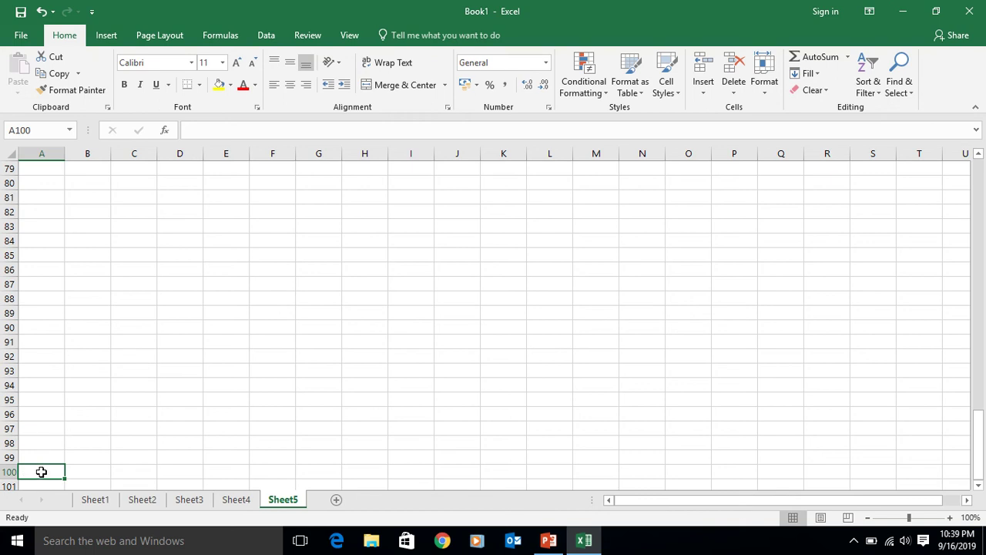
left_click(37, 130)
type("A1")
key("Return")
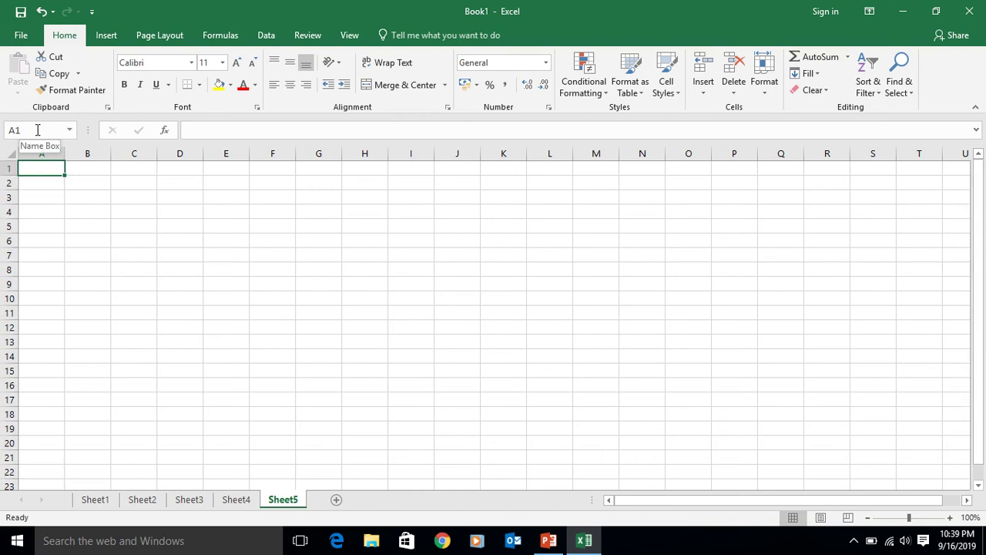